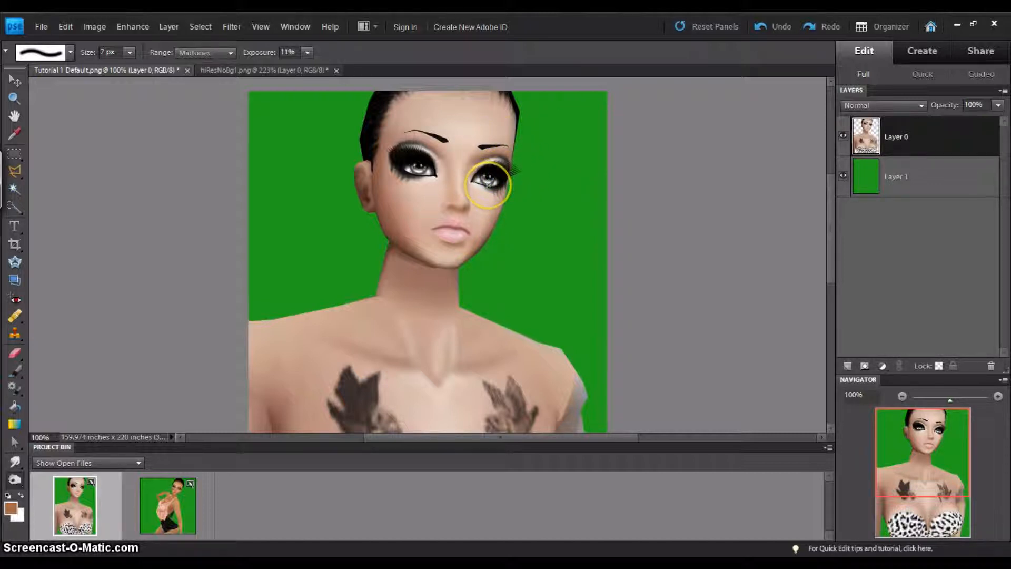
{"action": "mouse_move", "coordinate": [487, 184]}
{"action": "left_mouse_down"}
{"action": "mouse_move", "coordinate": [515, 149]}
{"action": "mouse_move", "coordinate": [506, 176]}
{"action": "mouse_move", "coordinate": [492, 169]}
{"action": "left_mouse_up"}
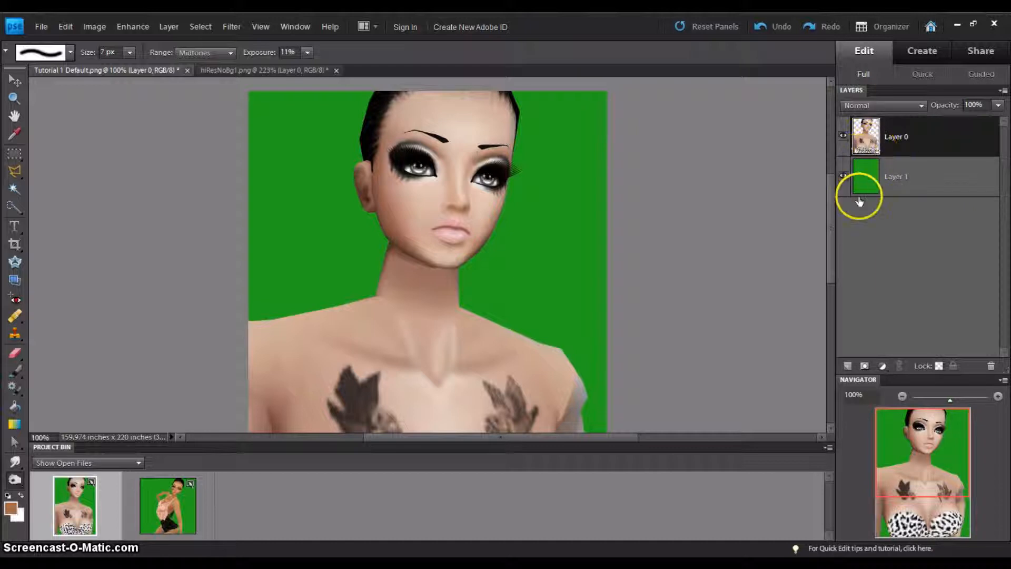
{"action": "left_click", "coordinate": [869, 179]}
{"action": "left_click", "coordinate": [868, 138]}
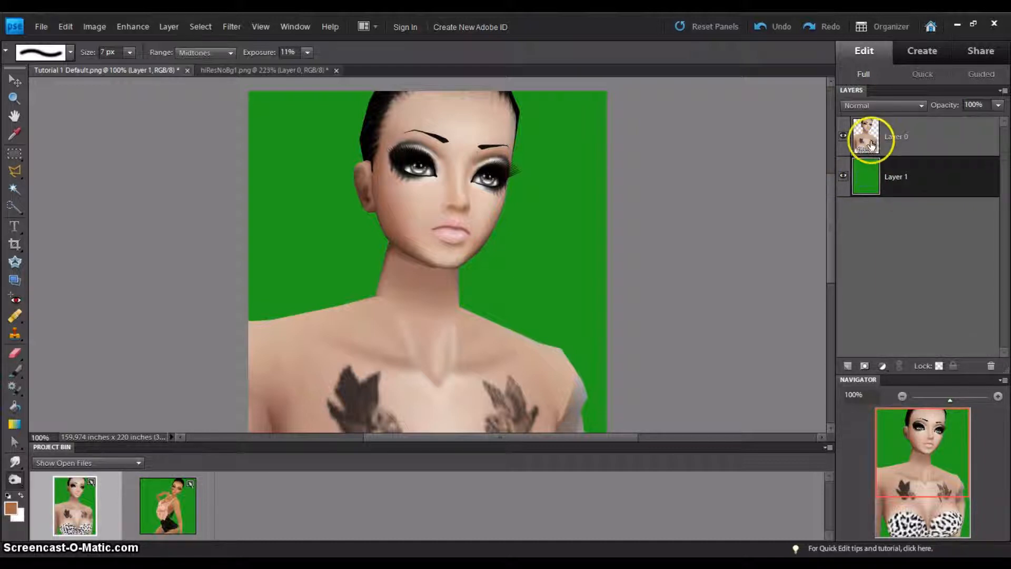
{"action": "left_click", "coordinate": [865, 176]}
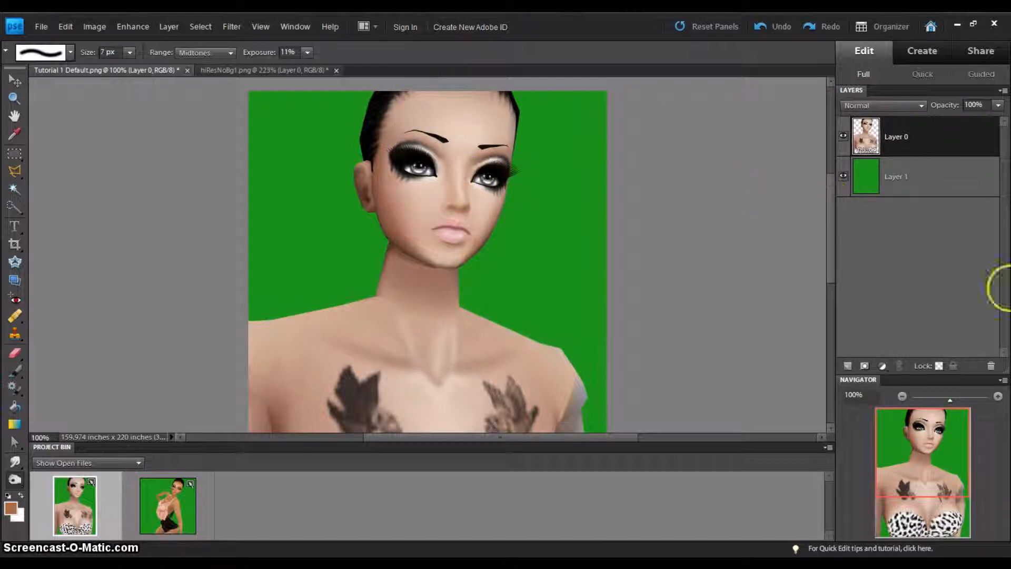
Smooth the skin around the chin and along the jaw on Layer 0 with the Smudge tool.
{"action": "left_click_drag", "start_coordinate": [951, 400], "coordinate": [976, 406]}
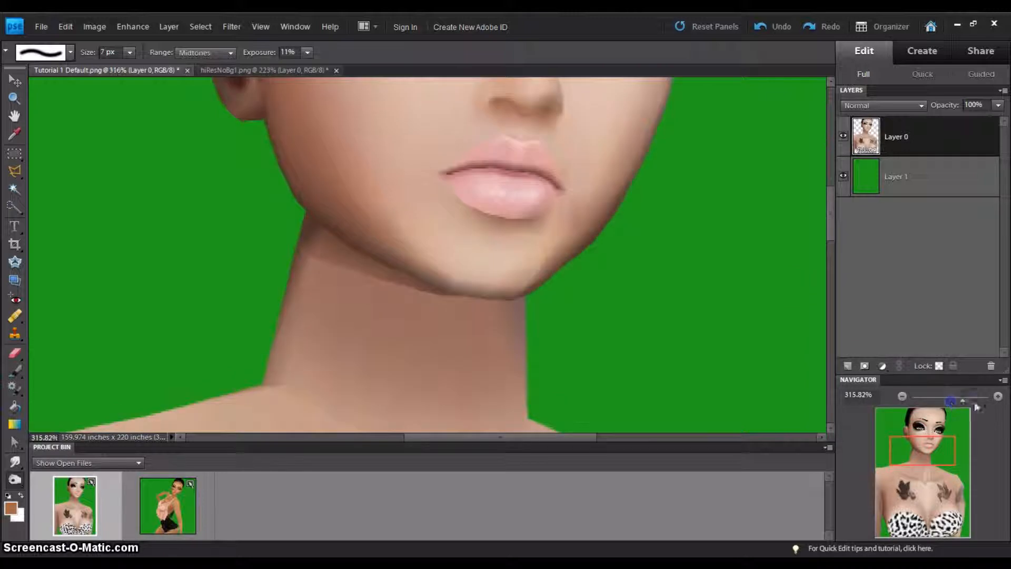
{"action": "scroll", "coordinate": [828, 217], "scroll_direction": "up", "scroll_amount": 10}
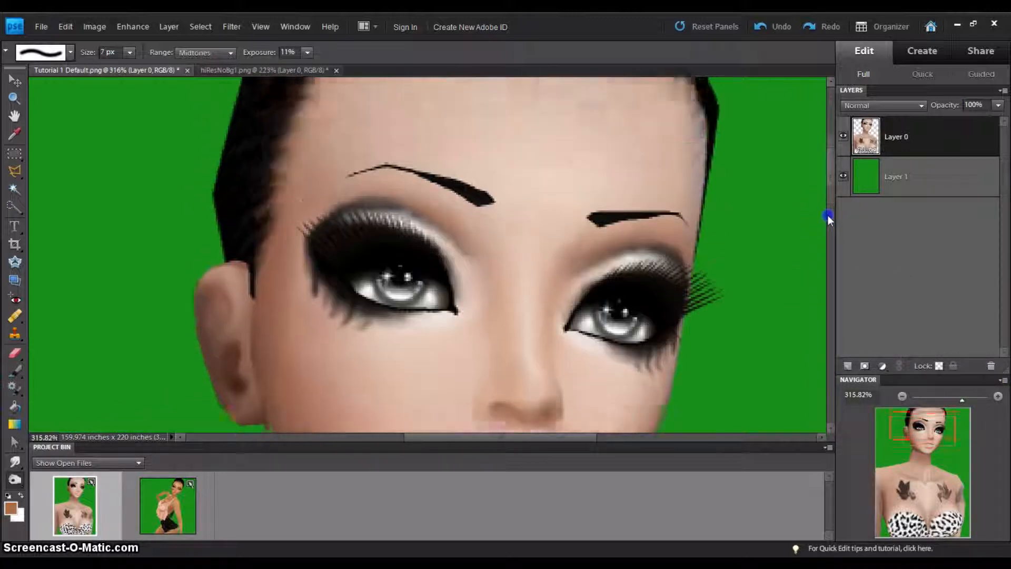
{"action": "scroll", "coordinate": [828, 217], "scroll_direction": "down", "scroll_amount": 8}
{"action": "left_click", "coordinate": [870, 188]}
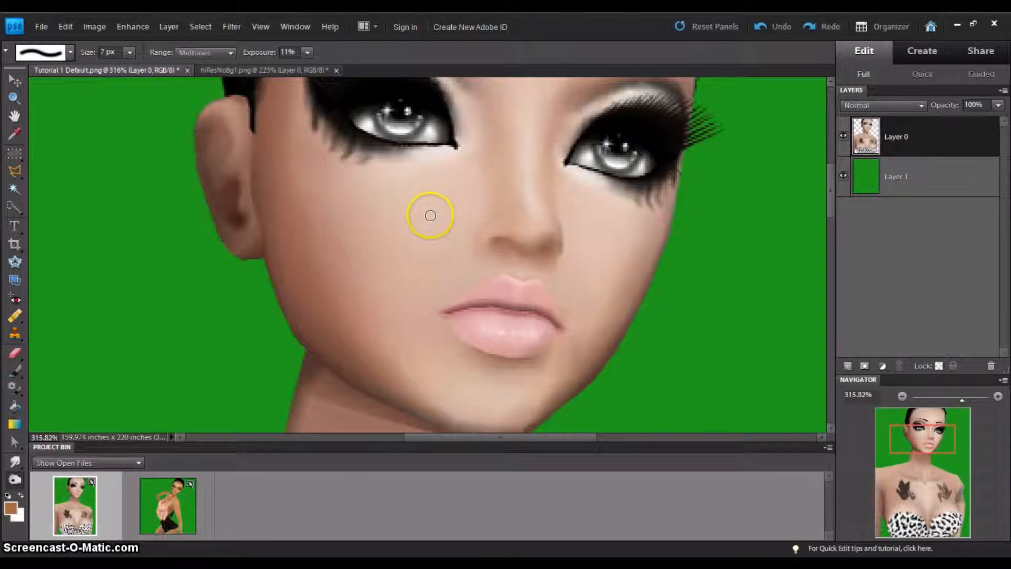
{"action": "left_click", "coordinate": [16, 466]}
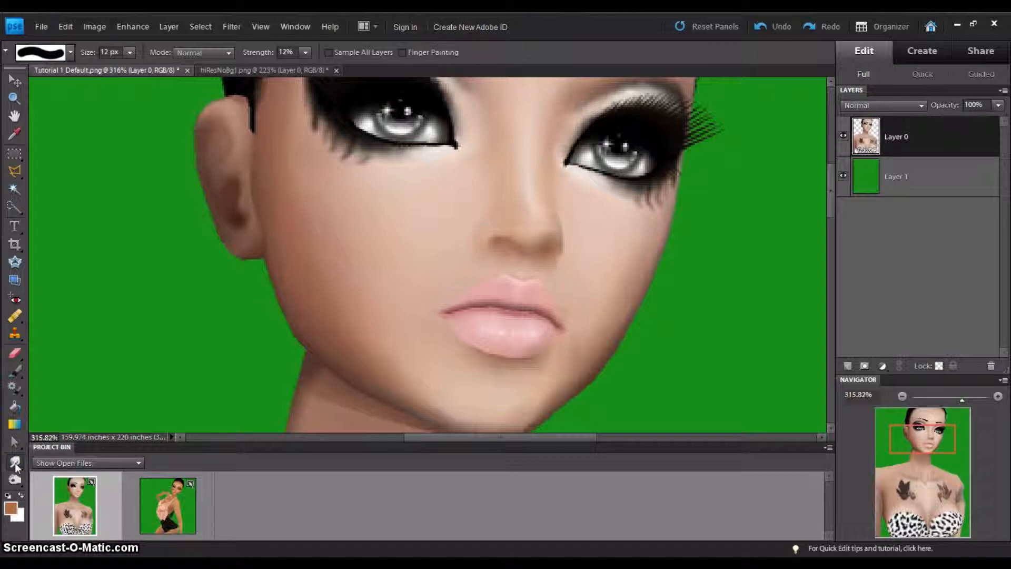
{"action": "right_click", "coordinate": [18, 468]}
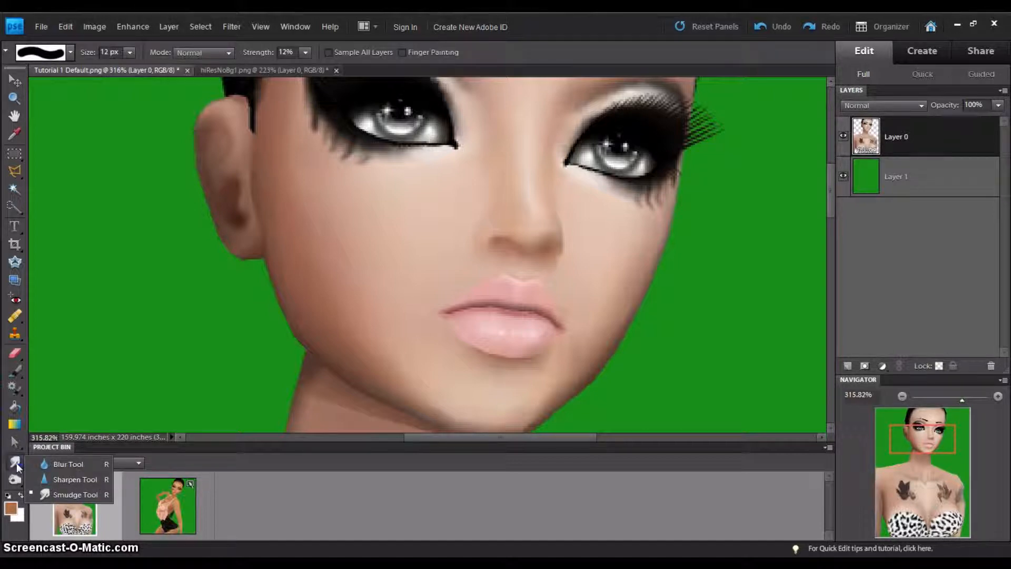
{"action": "left_click", "coordinate": [43, 493]}
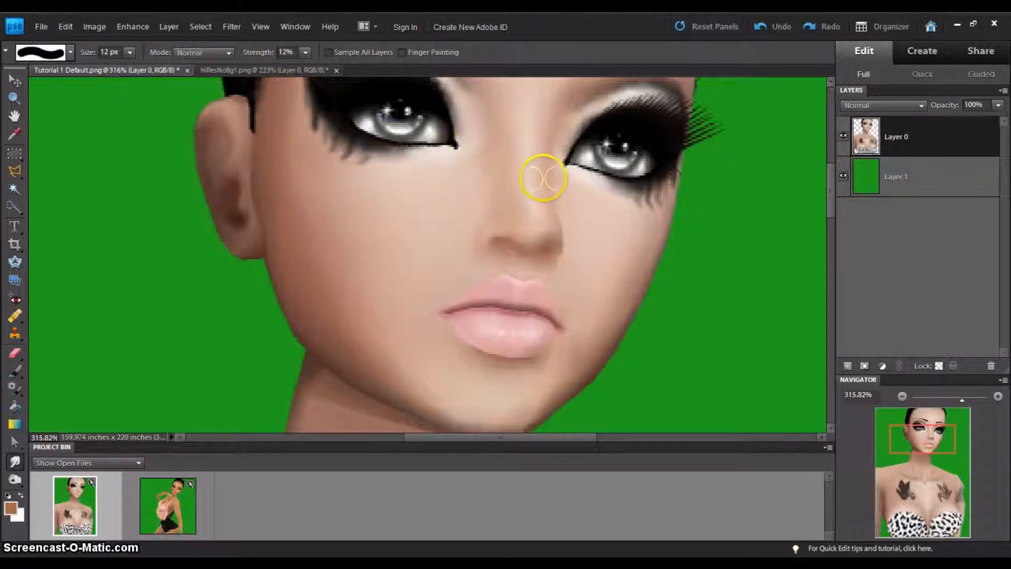
{"action": "left_click_drag", "start_coordinate": [561, 364], "coordinate": [572, 353]}
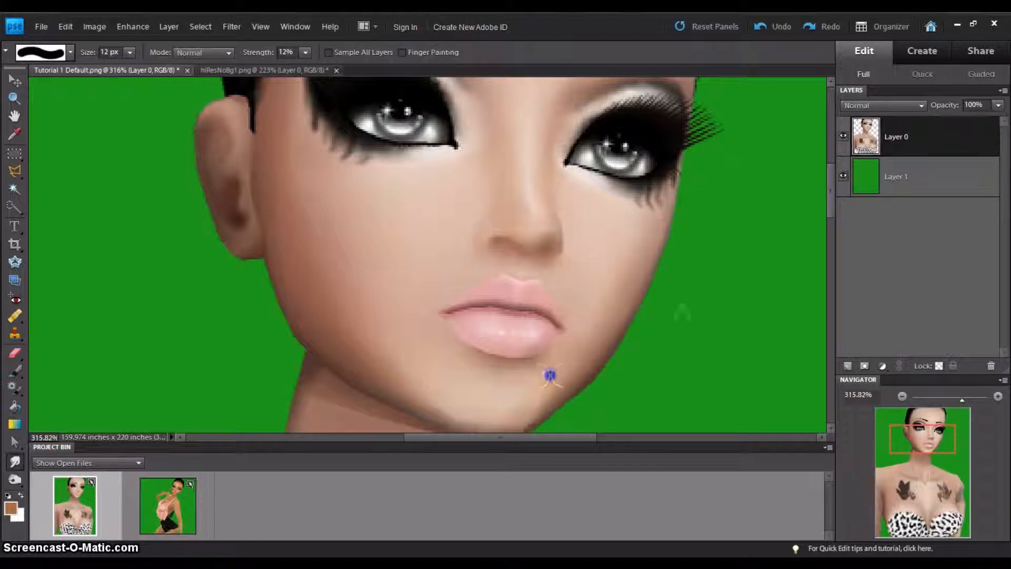
{"action": "left_click_drag", "start_coordinate": [831, 190], "coordinate": [828, 199]}
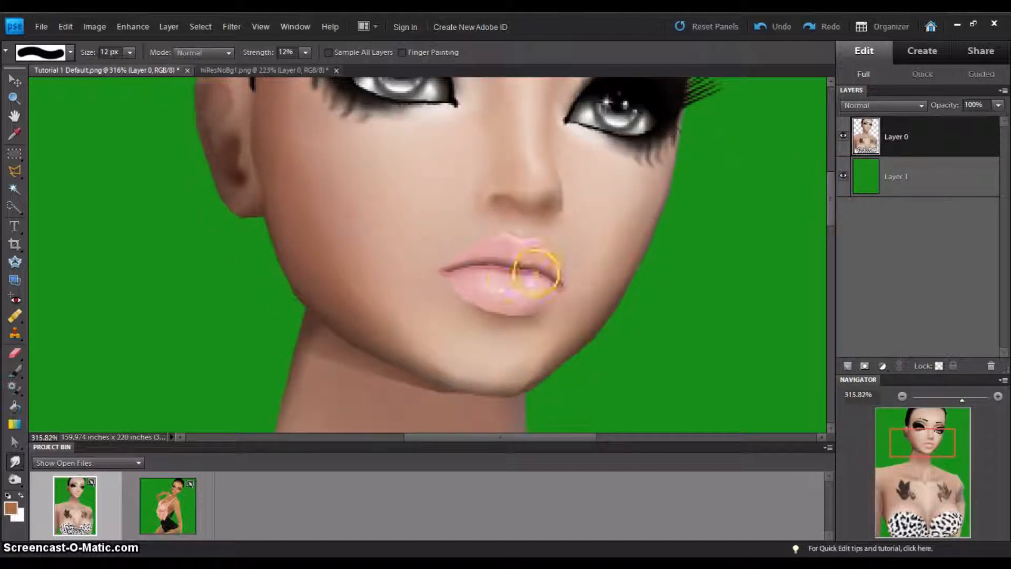
{"action": "left_click", "coordinate": [427, 341]}
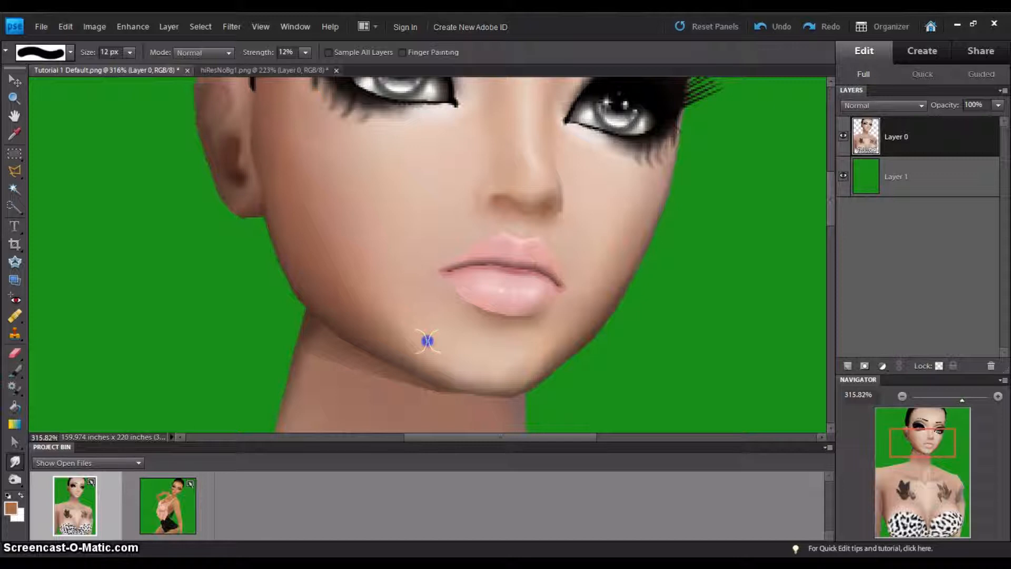
{"action": "mouse_move", "coordinate": [427, 341]}
{"action": "left_mouse_down"}
{"action": "mouse_move", "coordinate": [494, 376]}
{"action": "mouse_move", "coordinate": [440, 354]}
{"action": "mouse_move", "coordinate": [416, 358]}
{"action": "left_mouse_up"}
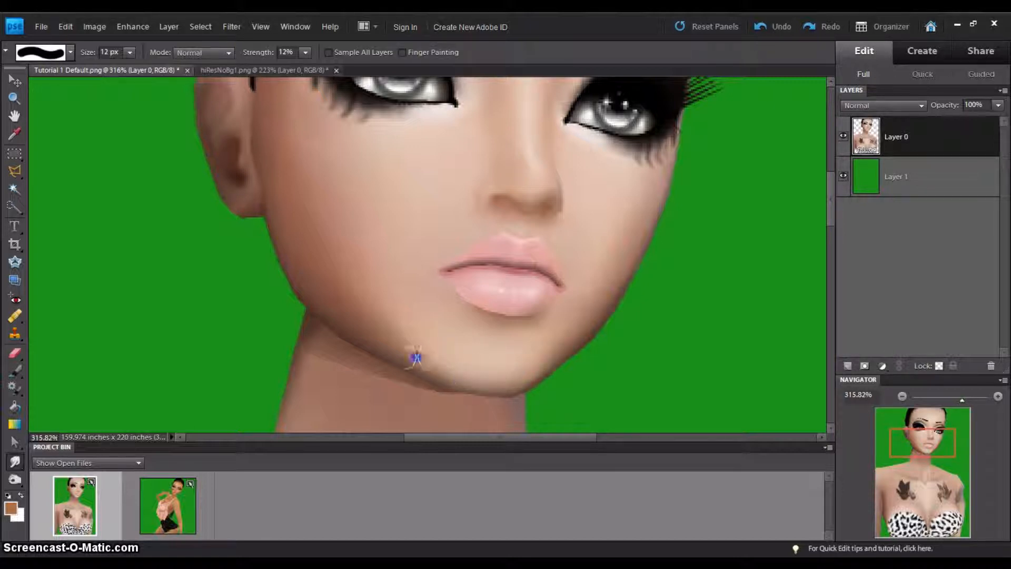
{"action": "mouse_move", "coordinate": [388, 325]}
{"action": "left_mouse_down"}
{"action": "mouse_move", "coordinate": [406, 338]}
{"action": "mouse_move", "coordinate": [319, 255]}
{"action": "mouse_move", "coordinate": [359, 299]}
{"action": "mouse_move", "coordinate": [347, 270]}
{"action": "mouse_move", "coordinate": [368, 292]}
{"action": "mouse_move", "coordinate": [379, 285]}
{"action": "mouse_move", "coordinate": [354, 257]}
{"action": "mouse_move", "coordinate": [346, 283]}
{"action": "left_mouse_up"}
Smudge the skin along the nose, from its tip up the bridge to the area between the eyebrows.
{"action": "left_click_drag", "start_coordinate": [832, 207], "coordinate": [832, 199]}
{"action": "left_click_drag", "start_coordinate": [529, 230], "coordinate": [537, 231]}
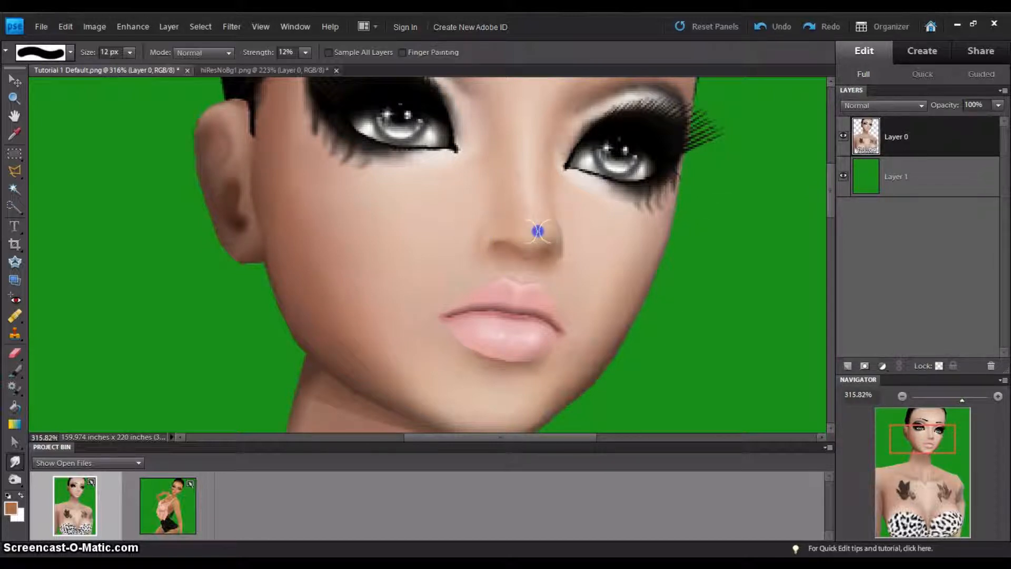
{"action": "left_click_drag", "start_coordinate": [537, 231], "coordinate": [519, 161]}
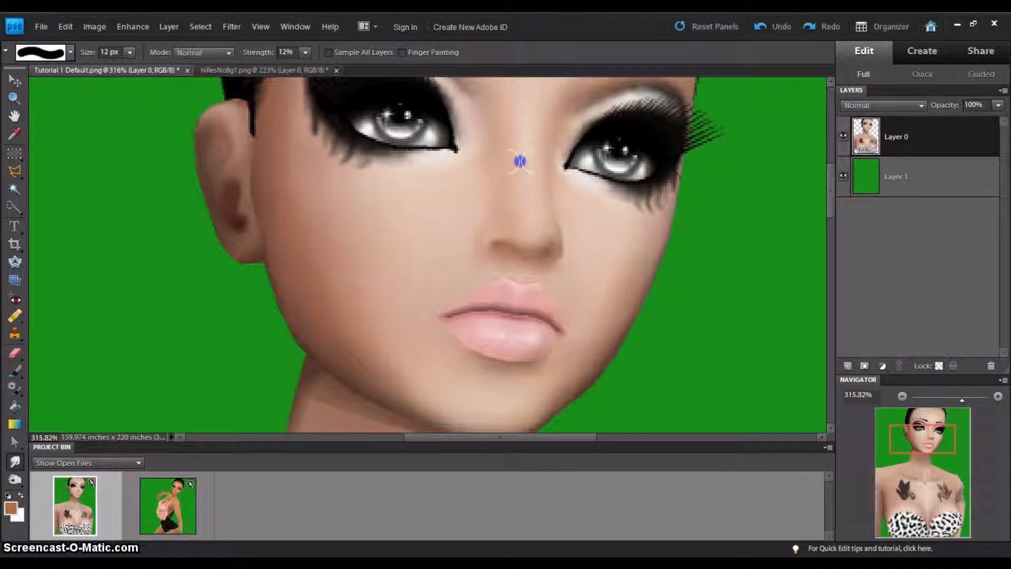
{"action": "mouse_move", "coordinate": [530, 118]}
{"action": "left_mouse_down"}
{"action": "mouse_move", "coordinate": [574, 85]}
{"action": "mouse_move", "coordinate": [553, 90]}
{"action": "mouse_move", "coordinate": [550, 108]}
{"action": "left_mouse_up"}
{"action": "mouse_move", "coordinate": [507, 164]}
{"action": "left_mouse_down"}
{"action": "mouse_move", "coordinate": [493, 201]}
{"action": "mouse_move", "coordinate": [488, 181]}
{"action": "mouse_move", "coordinate": [473, 213]}
{"action": "left_mouse_up"}
{"action": "left_click_drag", "start_coordinate": [537, 248], "coordinate": [534, 232]}
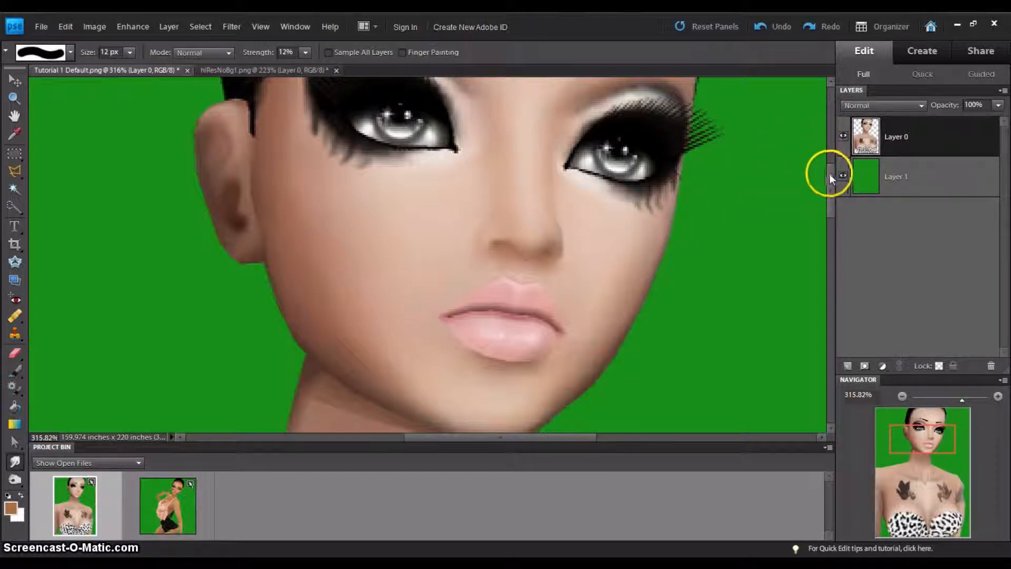
Smudge the skin beneath the right-hand eye in the image and between its inner corner and the nose bridge.
{"action": "left_click_drag", "start_coordinate": [830, 177], "coordinate": [827, 168]}
{"action": "left_click_drag", "start_coordinate": [615, 266], "coordinate": [613, 268]}
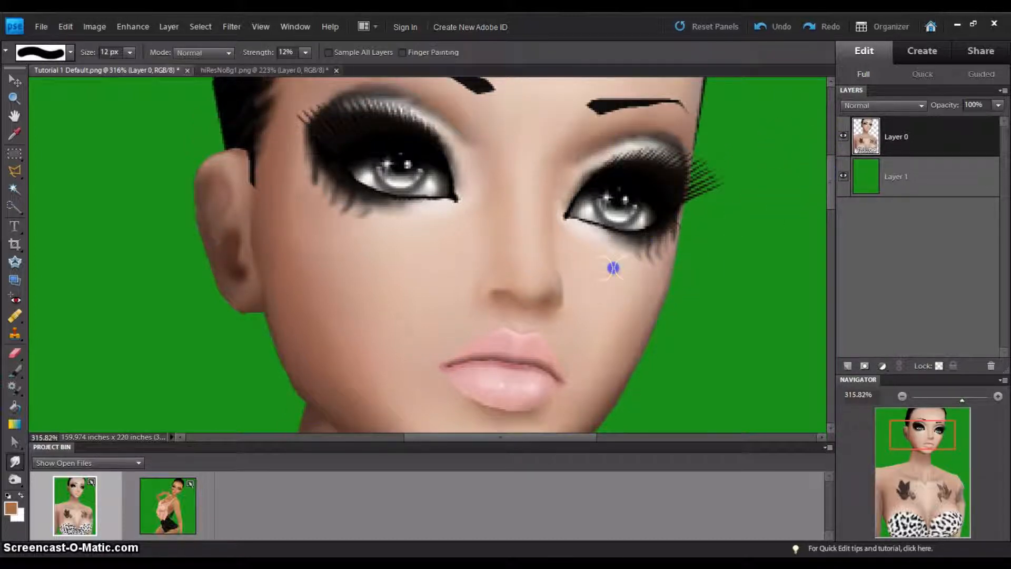
{"action": "left_click_drag", "start_coordinate": [572, 161], "coordinate": [570, 158]}
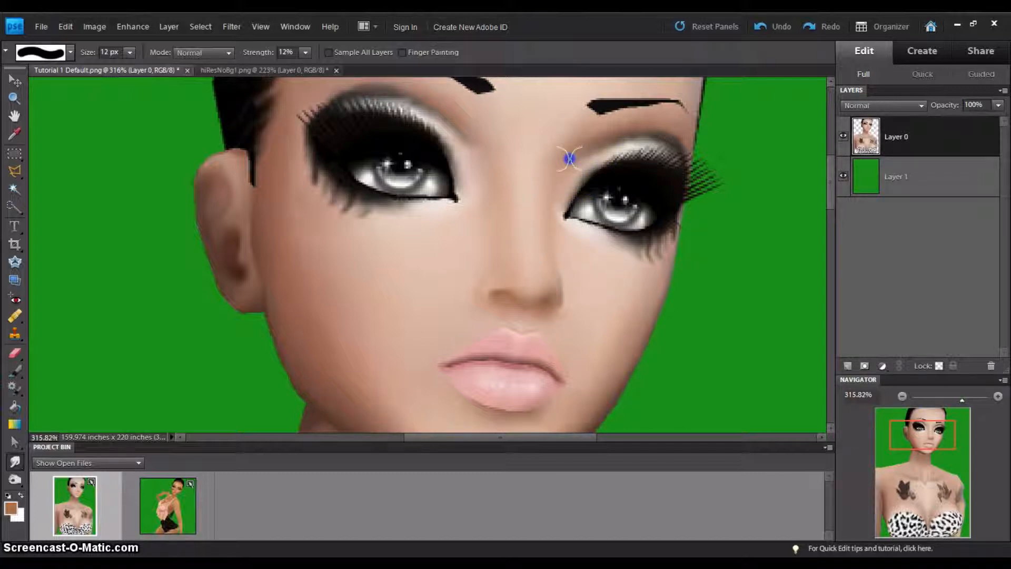
{"action": "mouse_move", "coordinate": [569, 158]}
{"action": "left_mouse_down"}
{"action": "mouse_move", "coordinate": [552, 199]}
{"action": "mouse_move", "coordinate": [580, 171]}
{"action": "mouse_move", "coordinate": [559, 192]}
{"action": "left_mouse_up"}
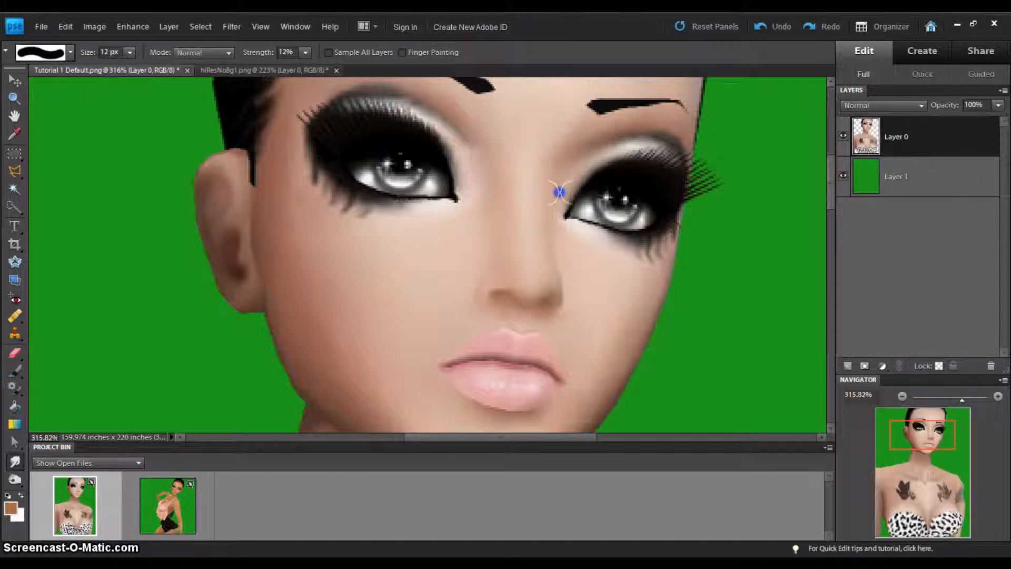
Smudge away the upper and lower lashes of the left-hand eye in the image and blend its eyeshadow edges.
{"action": "left_click_drag", "start_coordinate": [455, 126], "coordinate": [457, 129]}
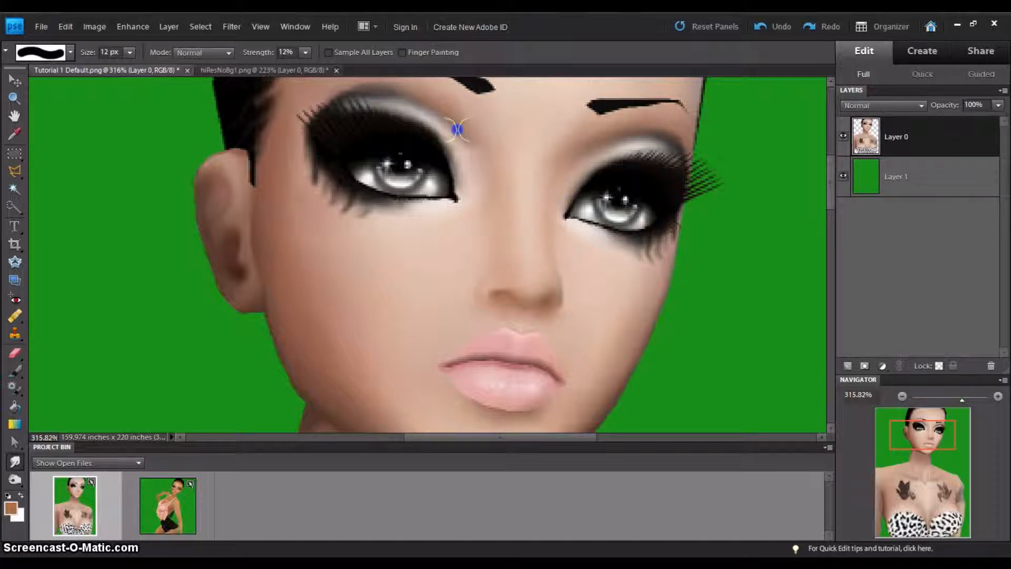
{"action": "mouse_move", "coordinate": [458, 129]}
{"action": "left_mouse_down"}
{"action": "mouse_move", "coordinate": [469, 182]}
{"action": "mouse_move", "coordinate": [444, 142]}
{"action": "mouse_move", "coordinate": [475, 183]}
{"action": "mouse_move", "coordinate": [464, 148]}
{"action": "mouse_move", "coordinate": [406, 114]}
{"action": "mouse_move", "coordinate": [426, 122]}
{"action": "mouse_move", "coordinate": [413, 107]}
{"action": "mouse_move", "coordinate": [380, 102]}
{"action": "mouse_move", "coordinate": [314, 123]}
{"action": "mouse_move", "coordinate": [369, 103]}
{"action": "mouse_move", "coordinate": [327, 115]}
{"action": "mouse_move", "coordinate": [339, 135]}
{"action": "mouse_move", "coordinate": [293, 122]}
{"action": "left_mouse_up"}
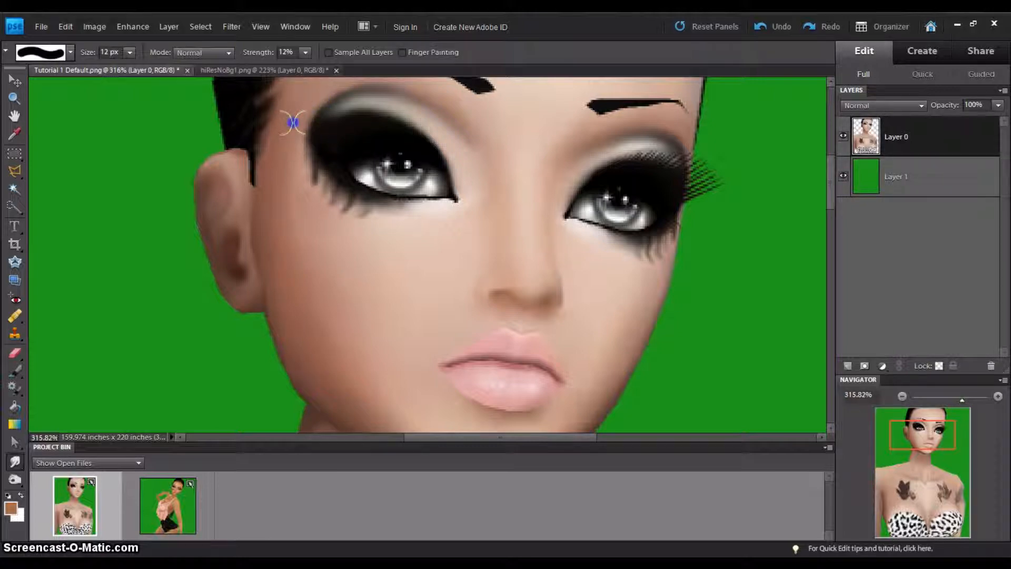
{"action": "mouse_move", "coordinate": [339, 223]}
{"action": "left_mouse_down"}
{"action": "mouse_move", "coordinate": [334, 213]}
{"action": "mouse_move", "coordinate": [368, 226]}
{"action": "mouse_move", "coordinate": [339, 216]}
{"action": "mouse_move", "coordinate": [302, 176]}
{"action": "left_mouse_up"}
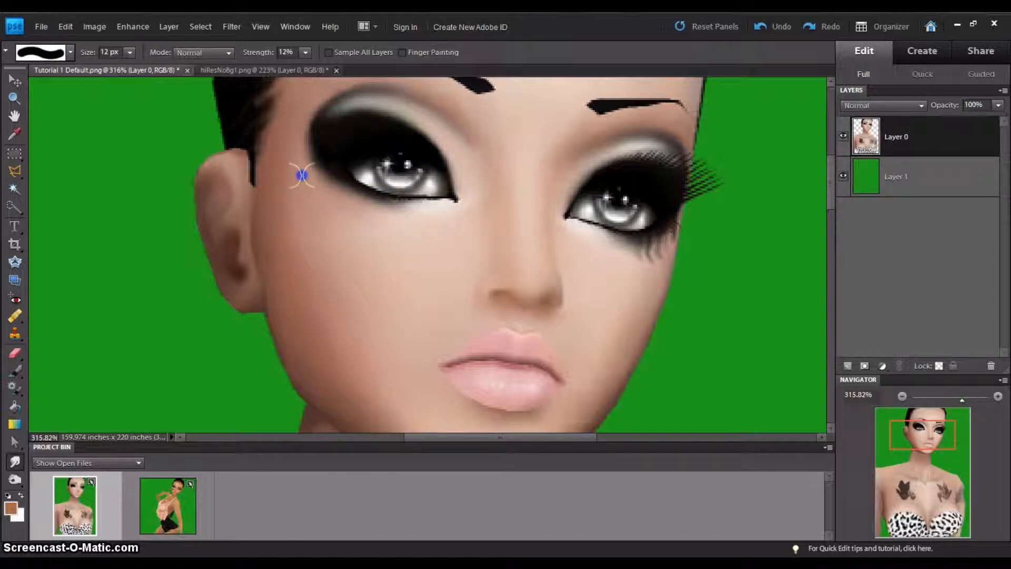
{"action": "mouse_move", "coordinate": [302, 176]}
{"action": "left_mouse_down"}
{"action": "mouse_move", "coordinate": [336, 168]}
{"action": "mouse_move", "coordinate": [337, 192]}
{"action": "left_mouse_up"}
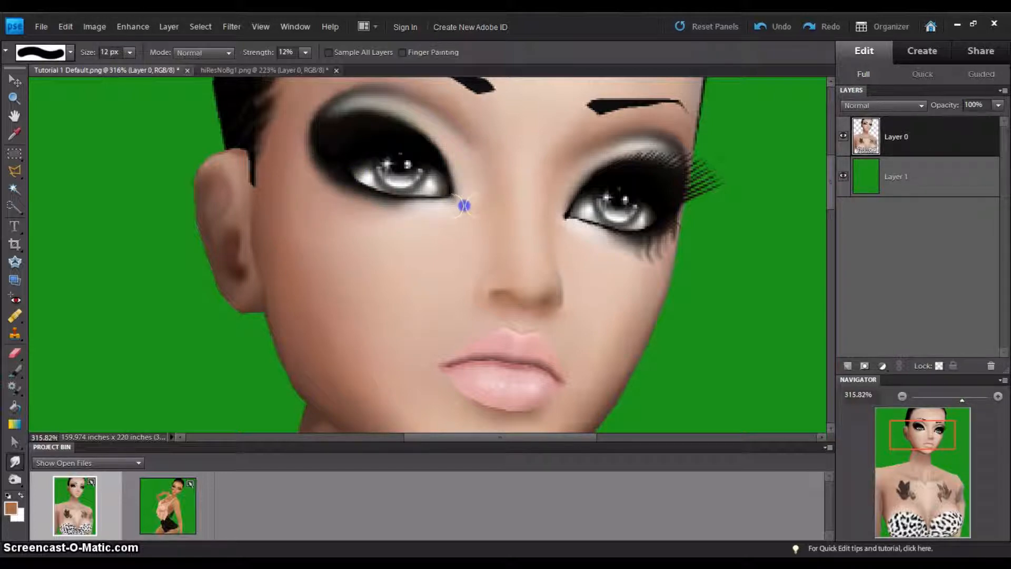
{"action": "left_click_drag", "start_coordinate": [465, 206], "coordinate": [463, 206]}
{"action": "left_click", "coordinate": [348, 157]}
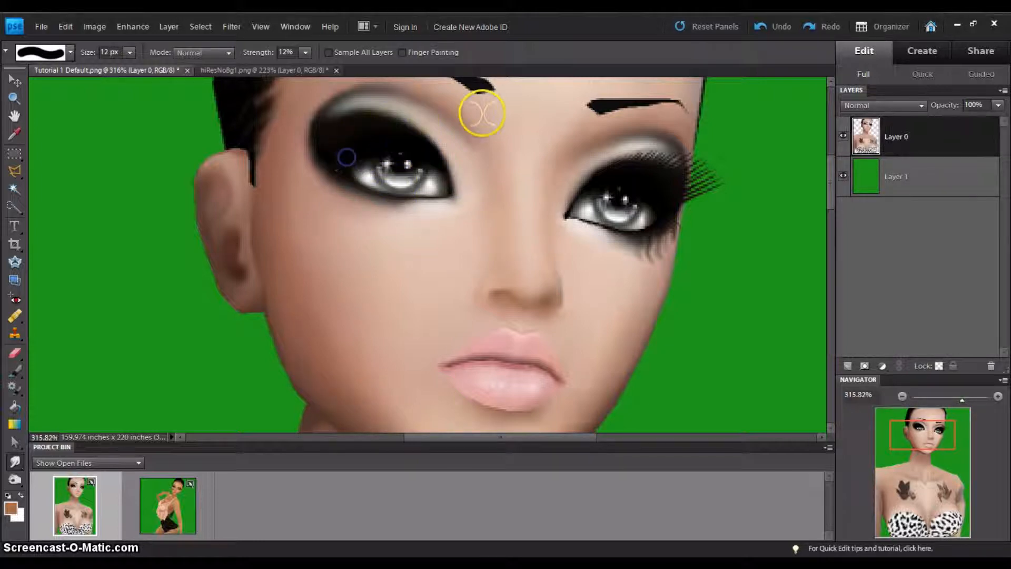
Smudge the inner corner and lower lashes of the right-hand eye in the image into the skin.
{"action": "left_click", "coordinate": [553, 217]}
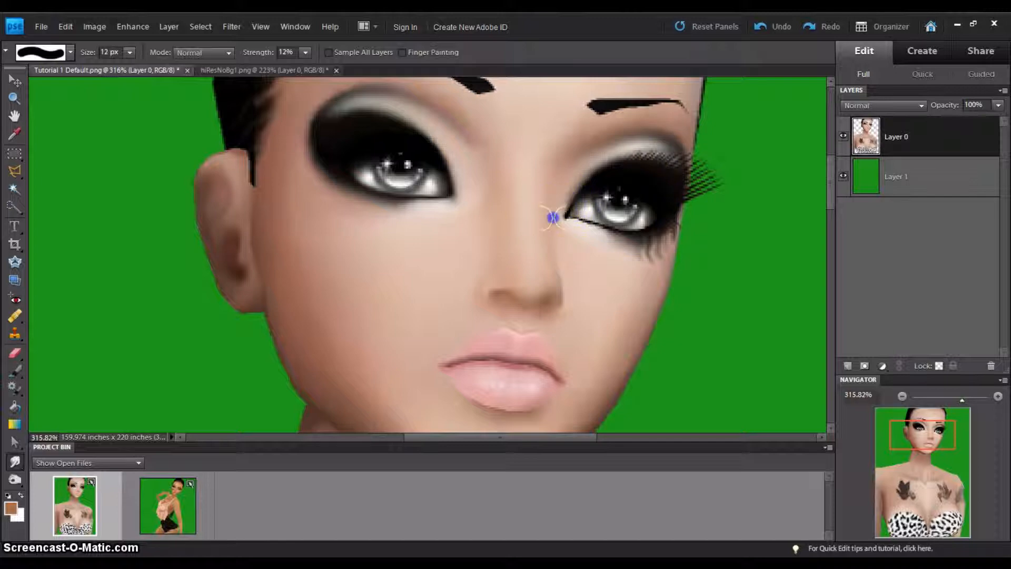
{"action": "left_click_drag", "start_coordinate": [553, 217], "coordinate": [568, 232]}
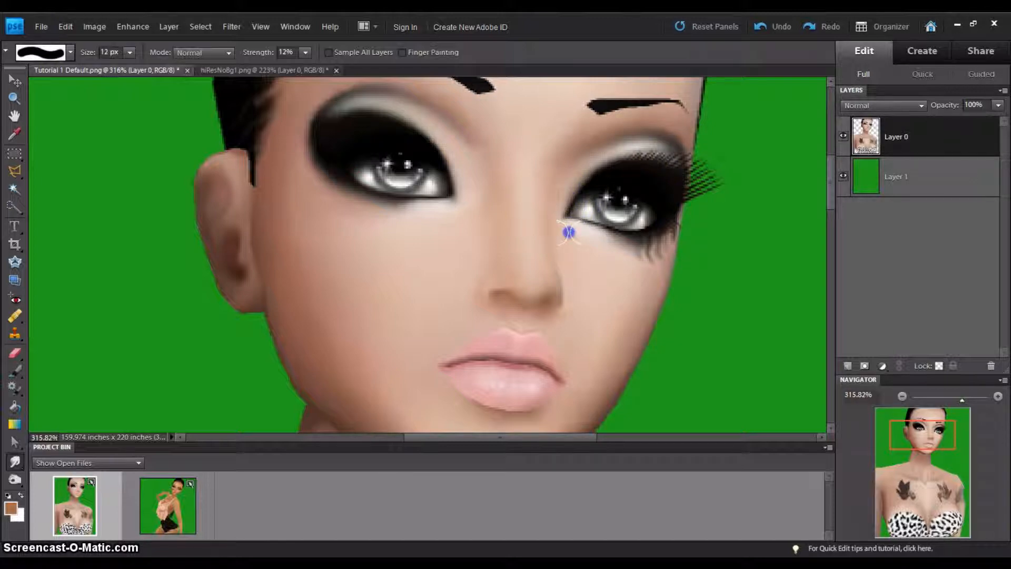
{"action": "mouse_move", "coordinate": [664, 239]}
{"action": "left_mouse_down"}
{"action": "mouse_move", "coordinate": [649, 271]}
{"action": "mouse_move", "coordinate": [656, 264]}
{"action": "mouse_move", "coordinate": [631, 258]}
{"action": "left_mouse_up"}
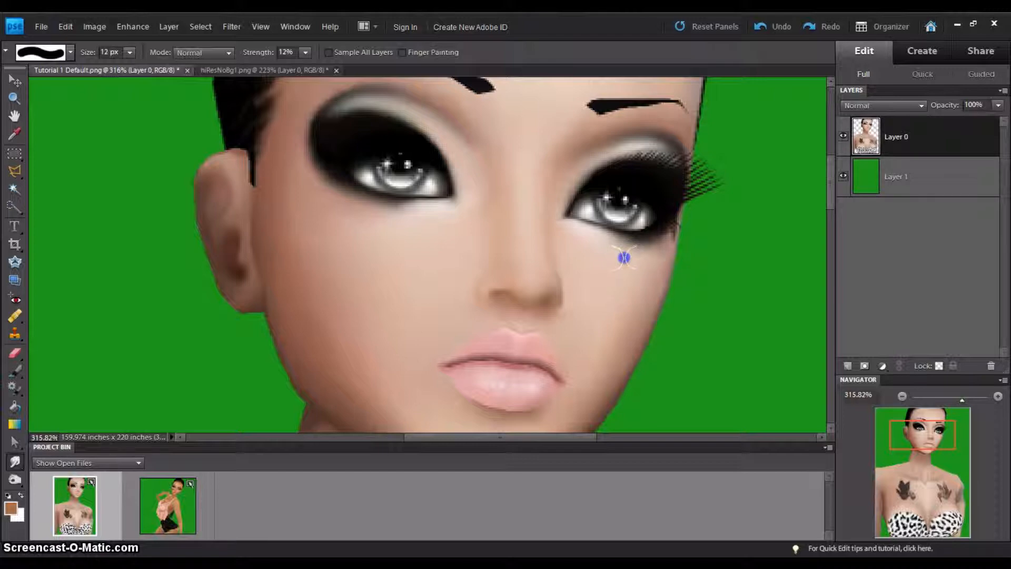
{"action": "left_click_drag", "start_coordinate": [707, 202], "coordinate": [706, 199]}
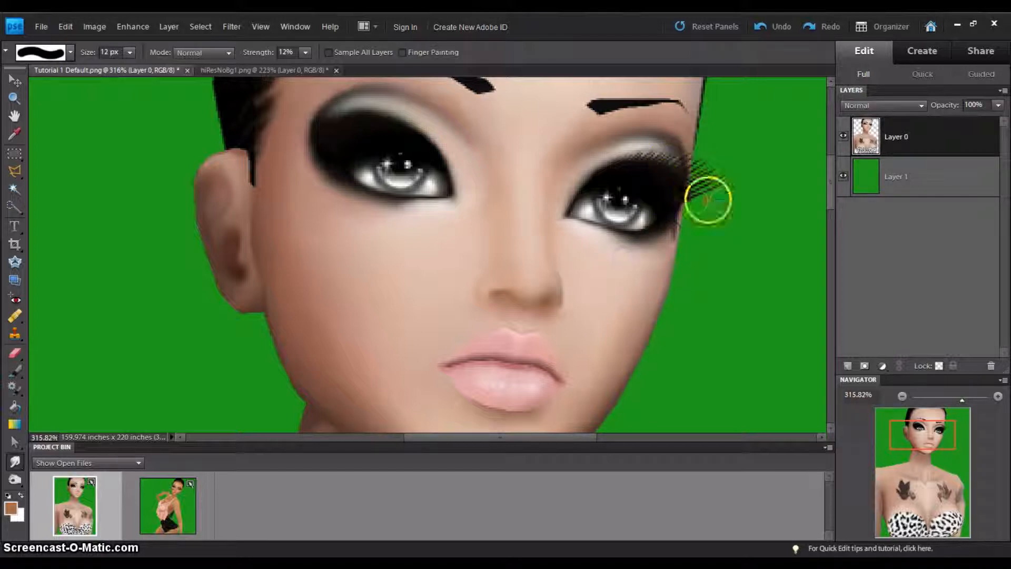
Set the Smudge brush to 9 px and blend the upper lashes and outer lower edge of the right-hand eye in the image.
{"action": "right_click", "coordinate": [707, 200]}
{"action": "left_click", "coordinate": [831, 246]}
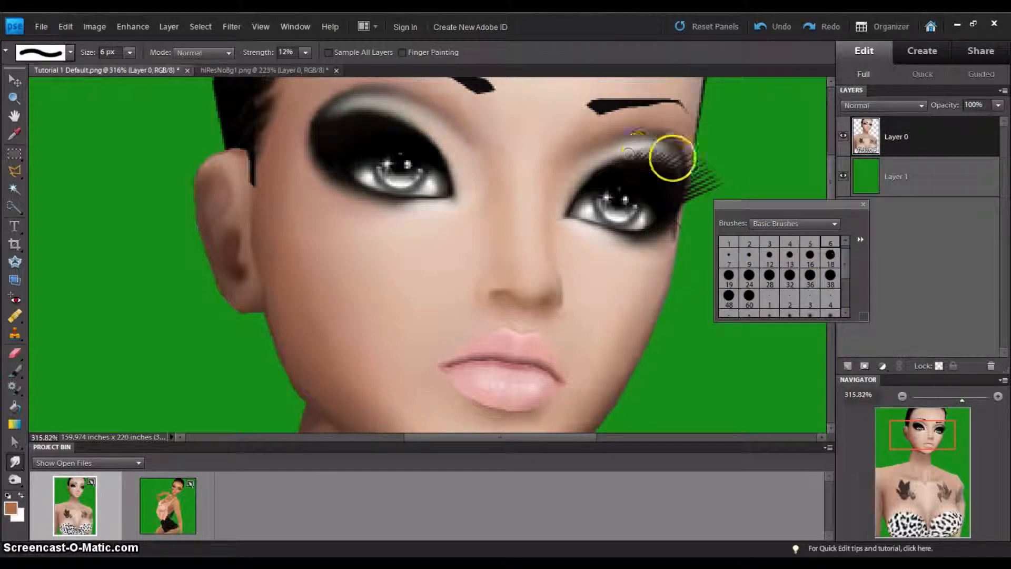
{"action": "left_click", "coordinate": [756, 251]}
{"action": "mouse_move", "coordinate": [609, 158]}
{"action": "left_mouse_down"}
{"action": "mouse_move", "coordinate": [668, 157]}
{"action": "mouse_move", "coordinate": [676, 169]}
{"action": "mouse_move", "coordinate": [649, 159]}
{"action": "left_mouse_up"}
{"action": "mouse_move", "coordinate": [574, 168]}
{"action": "left_mouse_down"}
{"action": "mouse_move", "coordinate": [605, 155]}
{"action": "mouse_move", "coordinate": [593, 174]}
{"action": "mouse_move", "coordinate": [683, 161]}
{"action": "mouse_move", "coordinate": [649, 172]}
{"action": "mouse_move", "coordinate": [602, 165]}
{"action": "left_mouse_up"}
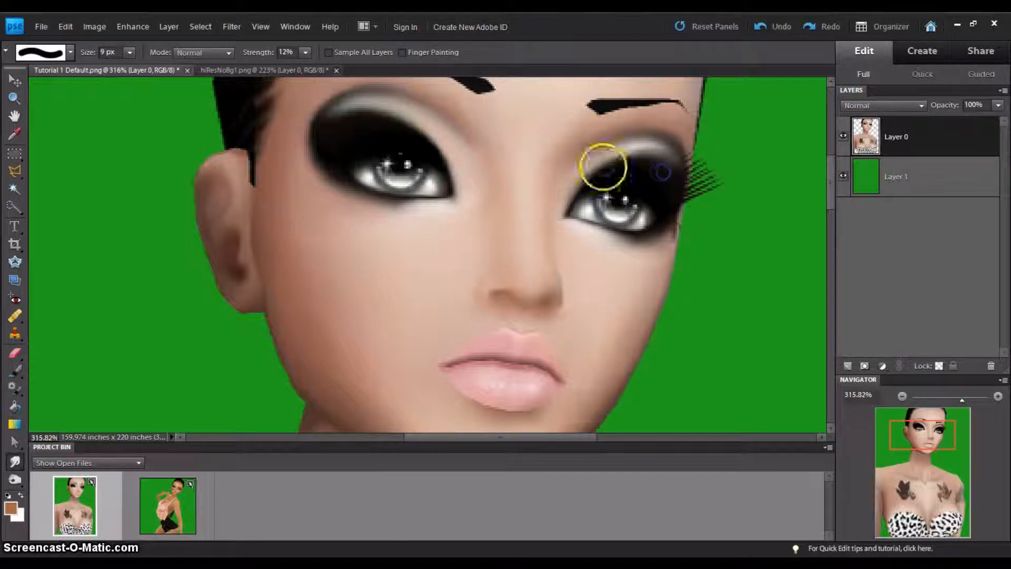
{"action": "mouse_move", "coordinate": [674, 235]}
{"action": "left_mouse_down"}
{"action": "mouse_move", "coordinate": [676, 252]}
{"action": "mouse_move", "coordinate": [702, 225]}
{"action": "mouse_move", "coordinate": [659, 231]}
{"action": "left_mouse_up"}
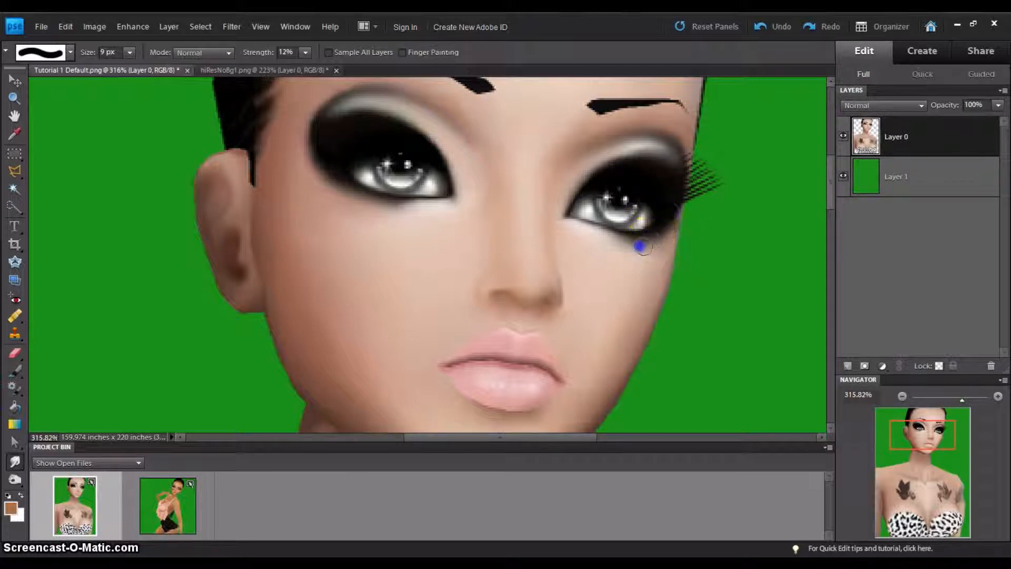
{"action": "mouse_move", "coordinate": [718, 180]}
{"action": "left_mouse_down"}
{"action": "mouse_move", "coordinate": [583, 126]}
{"action": "mouse_move", "coordinate": [676, 155]}
{"action": "left_mouse_up"}
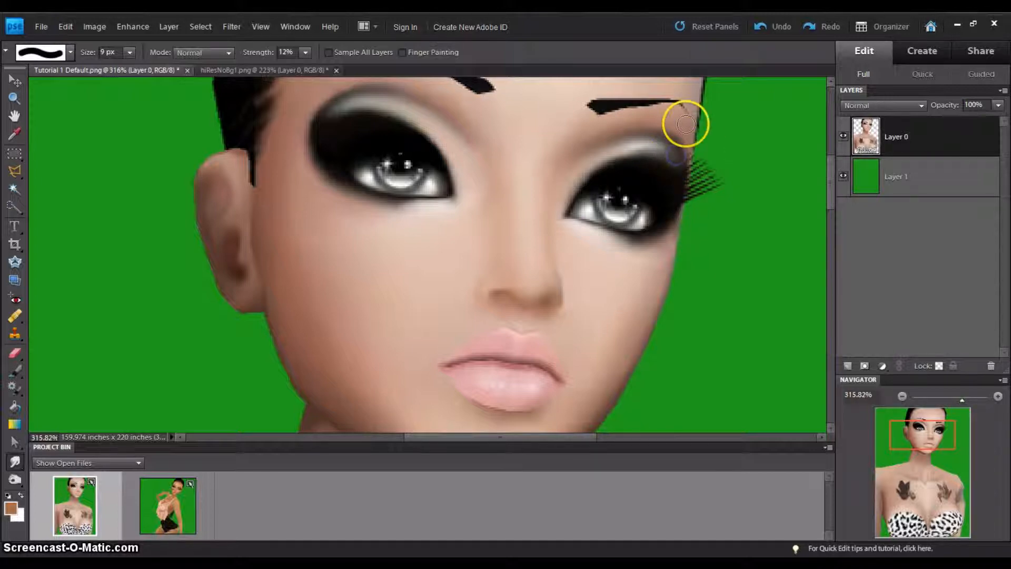
Set the Smudge brush to 5 px and blend away the white highlights in both irises.
{"action": "right_click", "coordinate": [473, 190]}
{"action": "left_click", "coordinate": [560, 243]}
{"action": "left_click", "coordinate": [424, 173]}
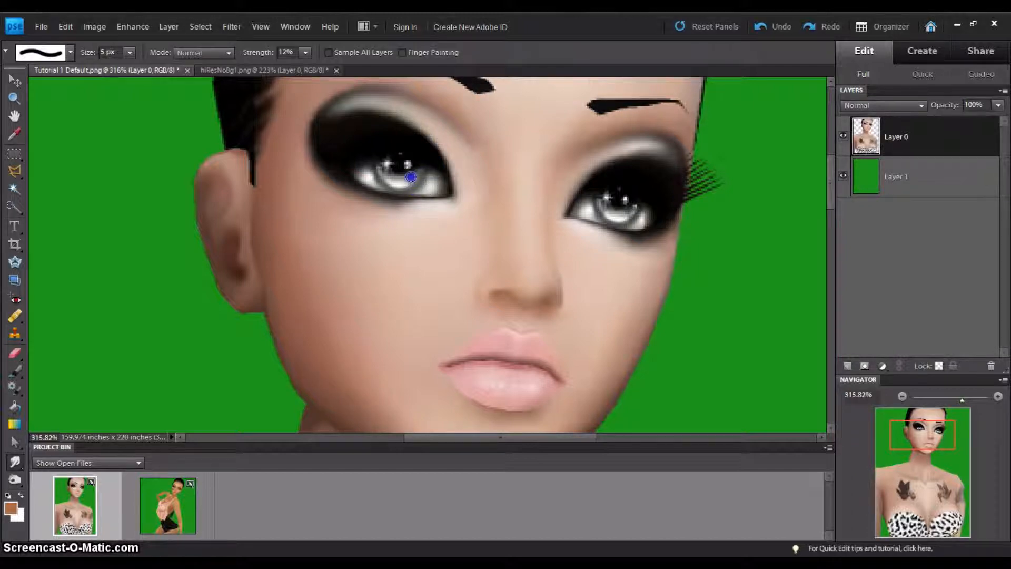
{"action": "mouse_move", "coordinate": [411, 177]}
{"action": "left_mouse_down"}
{"action": "mouse_move", "coordinate": [384, 163]}
{"action": "mouse_move", "coordinate": [392, 165]}
{"action": "left_mouse_up"}
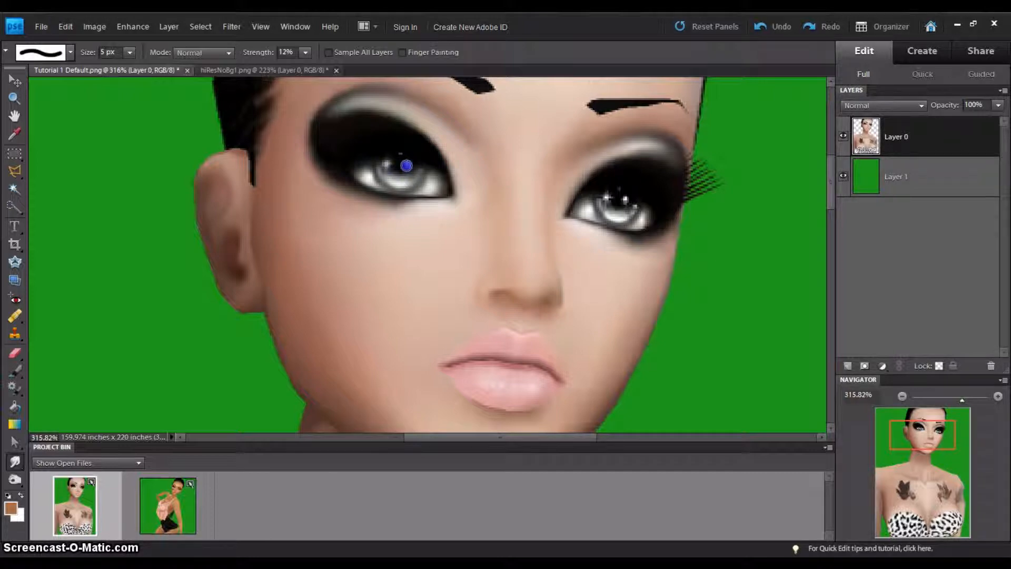
{"action": "left_click_drag", "start_coordinate": [605, 203], "coordinate": [609, 202]}
{"action": "mouse_move", "coordinate": [607, 195]}
{"action": "left_mouse_down"}
{"action": "mouse_move", "coordinate": [643, 199]}
{"action": "mouse_move", "coordinate": [638, 210]}
{"action": "mouse_move", "coordinate": [655, 180]}
{"action": "left_mouse_up"}
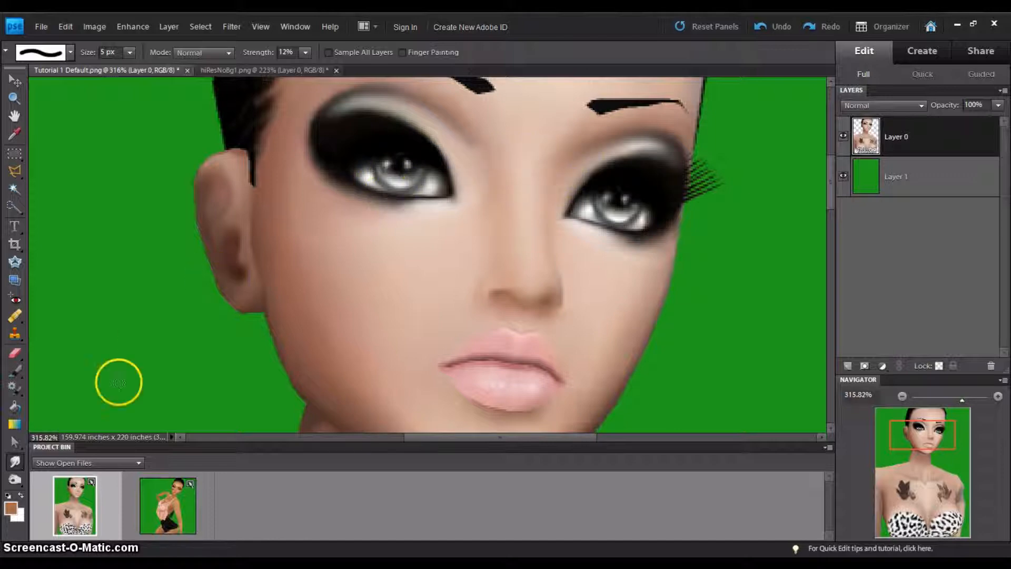
Erase the outer lashes that extend past the face beside the right-hand eye in the image.
{"action": "left_click", "coordinate": [14, 352]}
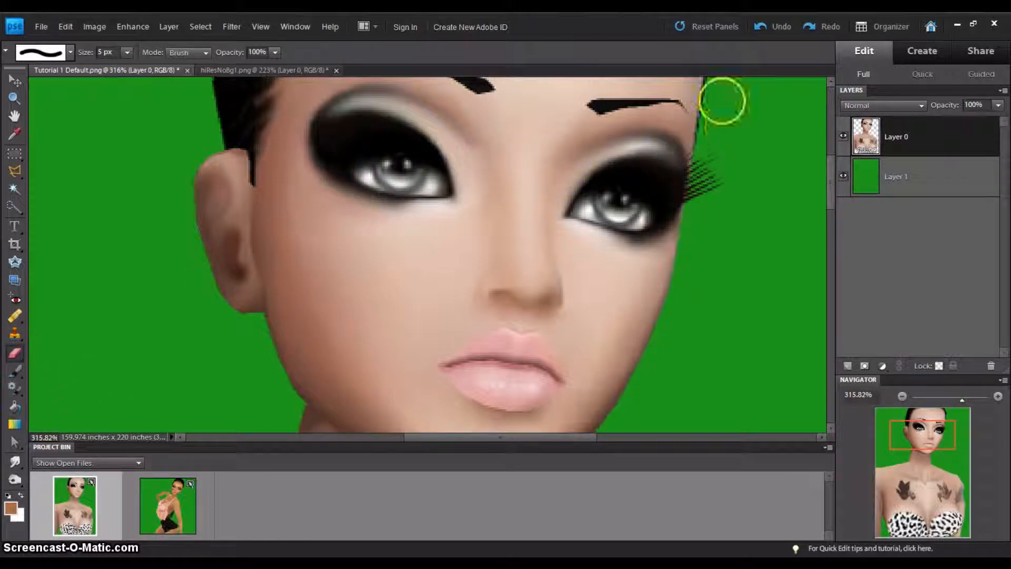
{"action": "left_click_drag", "start_coordinate": [694, 165], "coordinate": [719, 168]}
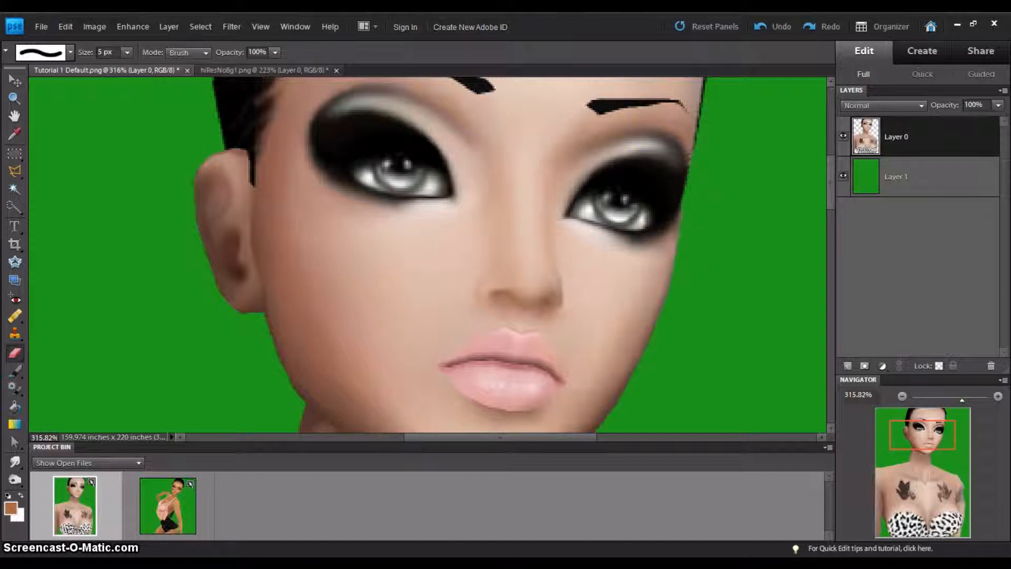
{"action": "left_click", "coordinate": [67, 29]}
{"action": "left_click", "coordinate": [74, 39]}
{"action": "left_click", "coordinate": [730, 180]}
{"action": "mouse_move", "coordinate": [696, 187]}
{"action": "left_mouse_down"}
{"action": "mouse_move", "coordinate": [702, 153]}
{"action": "mouse_move", "coordinate": [693, 174]}
{"action": "left_mouse_up"}
Set the Smudge brush to 6 px and soften the edges and tail of the right-hand eyebrow in the image.
{"action": "scroll", "coordinate": [831, 163], "scroll_direction": "up", "scroll_amount": 3}
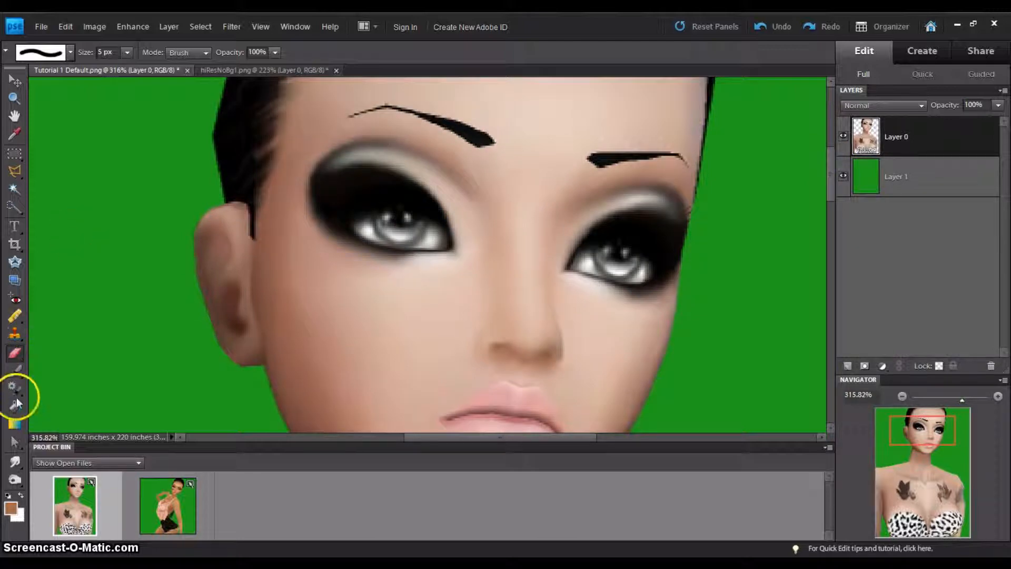
{"action": "left_click", "coordinate": [15, 461]}
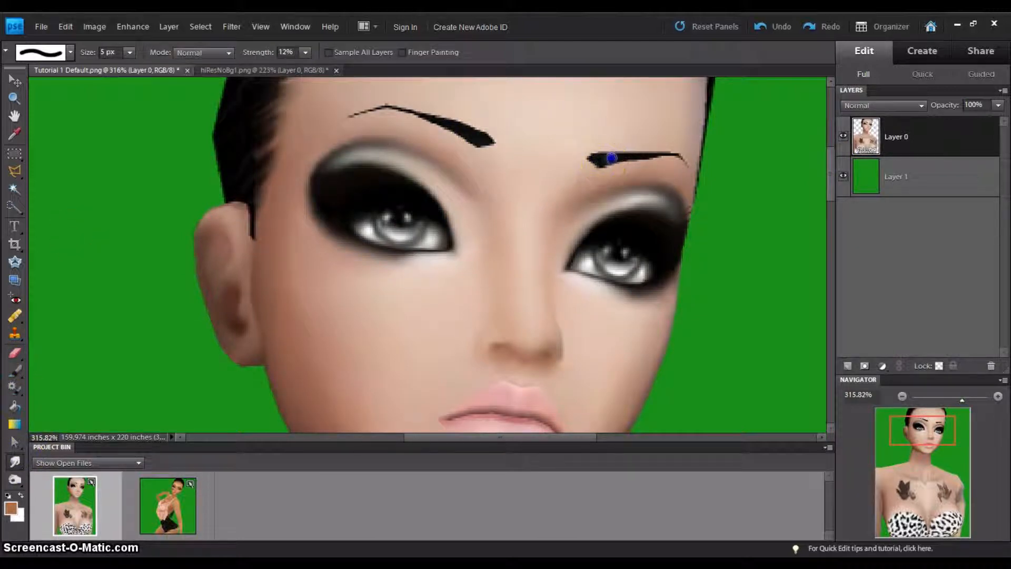
{"action": "right_click", "coordinate": [663, 147]}
{"action": "left_click", "coordinate": [782, 192]}
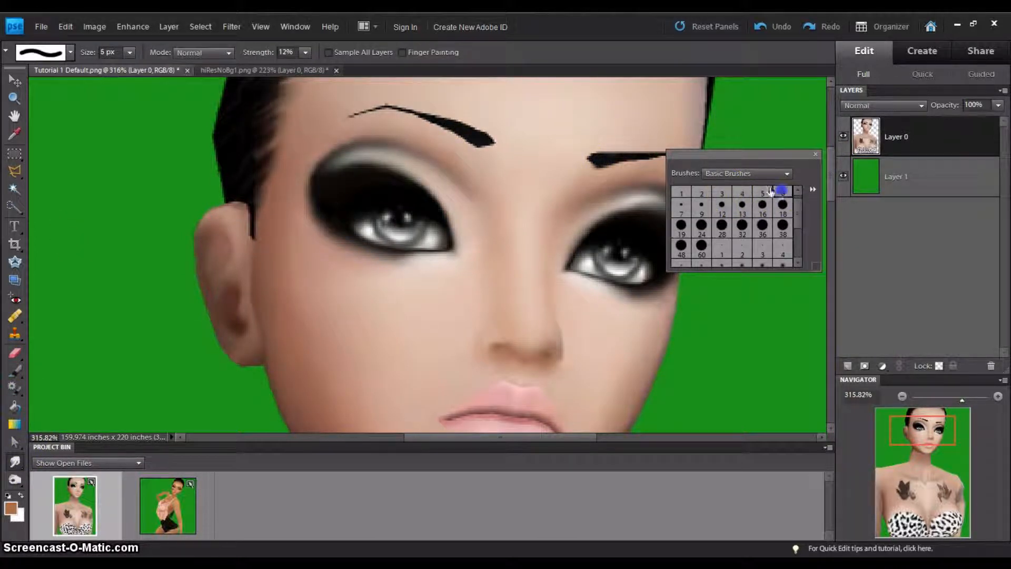
{"action": "mouse_move", "coordinate": [611, 161]}
{"action": "left_mouse_down"}
{"action": "mouse_move", "coordinate": [580, 156]}
{"action": "mouse_move", "coordinate": [596, 171]}
{"action": "mouse_move", "coordinate": [635, 164]}
{"action": "mouse_move", "coordinate": [600, 154]}
{"action": "mouse_move", "coordinate": [674, 153]}
{"action": "left_mouse_up"}
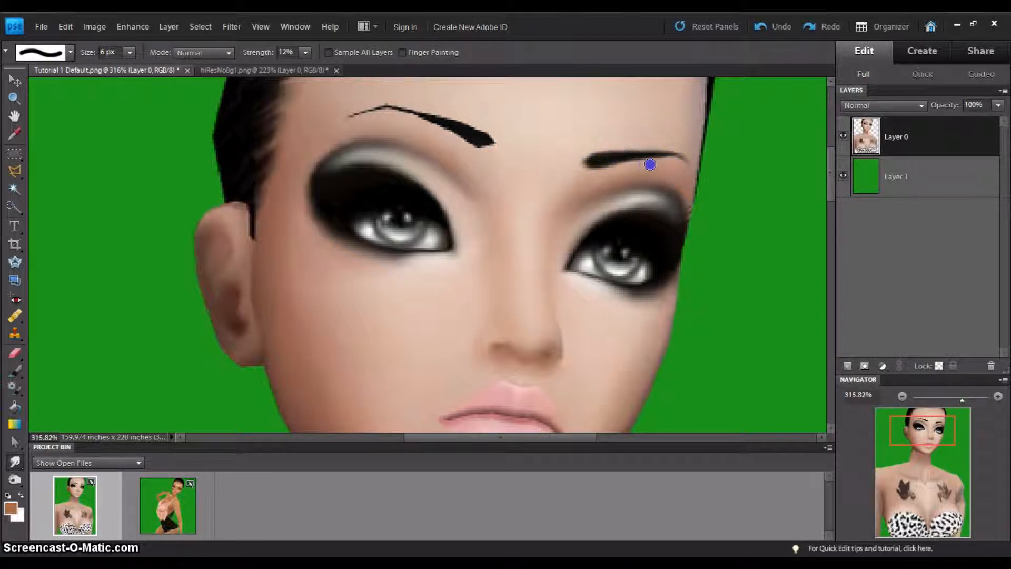
{"action": "mouse_move", "coordinate": [638, 166]}
{"action": "left_mouse_down"}
{"action": "mouse_move", "coordinate": [609, 158]}
{"action": "mouse_move", "coordinate": [670, 156]}
{"action": "mouse_move", "coordinate": [614, 153]}
{"action": "left_mouse_up"}
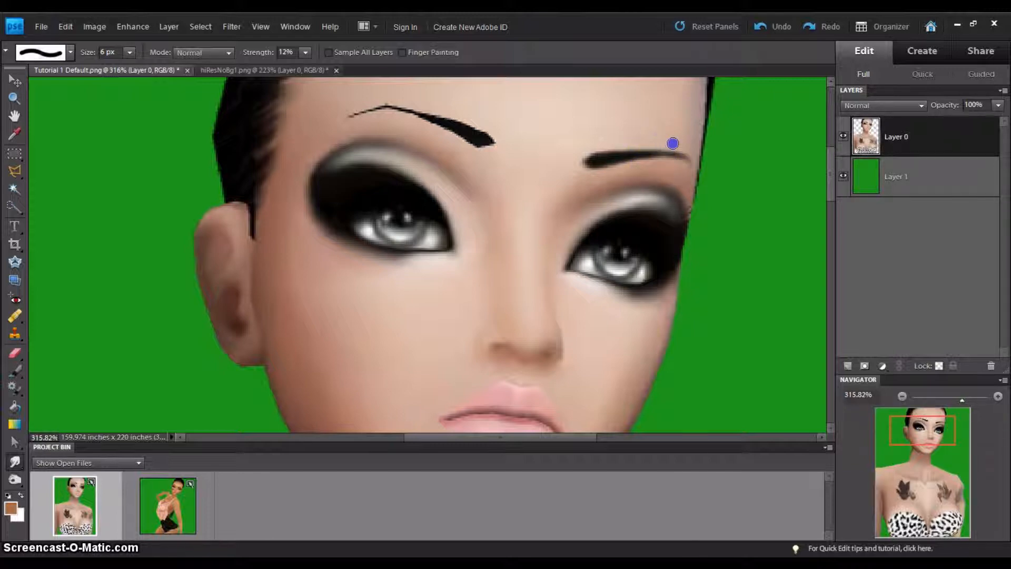
{"action": "left_click_drag", "start_coordinate": [638, 156], "coordinate": [674, 156]}
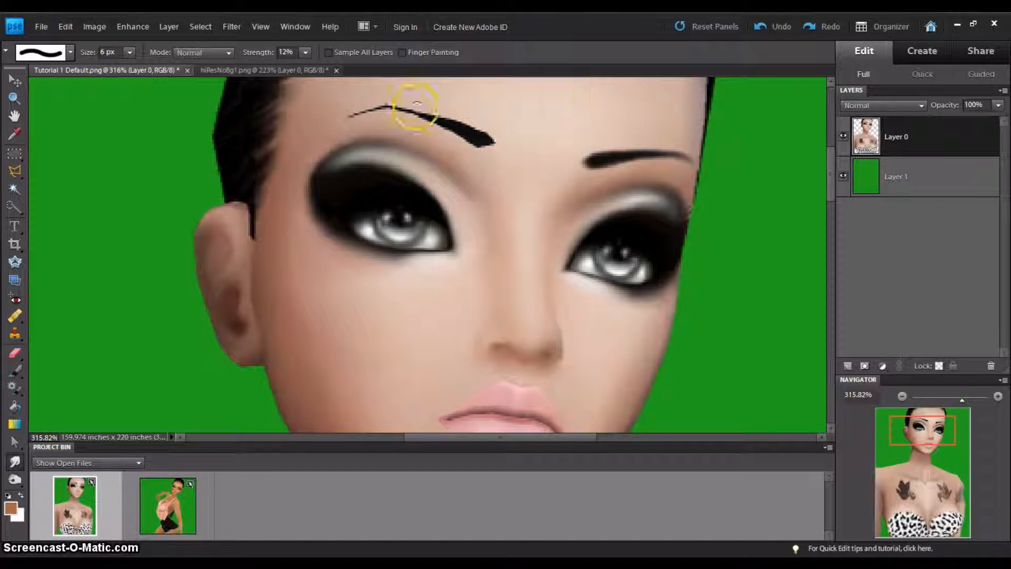
Smudge the left-hand eyebrow in the image from its inner end to its tail, enlarging the brush to 7 px along the way.
{"action": "left_click_drag", "start_coordinate": [465, 142], "coordinate": [514, 153]}
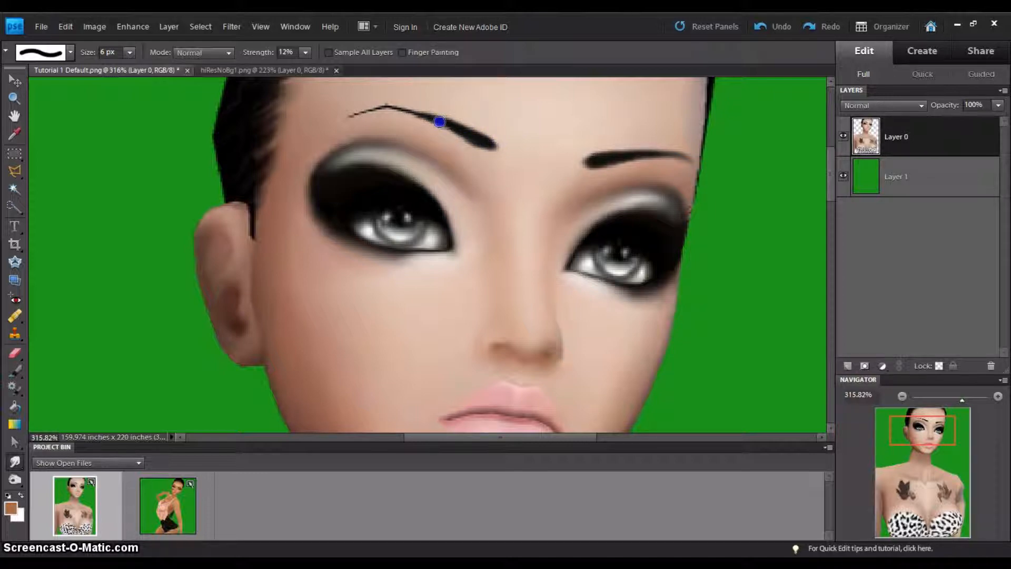
{"action": "left_click_drag", "start_coordinate": [438, 119], "coordinate": [400, 110]}
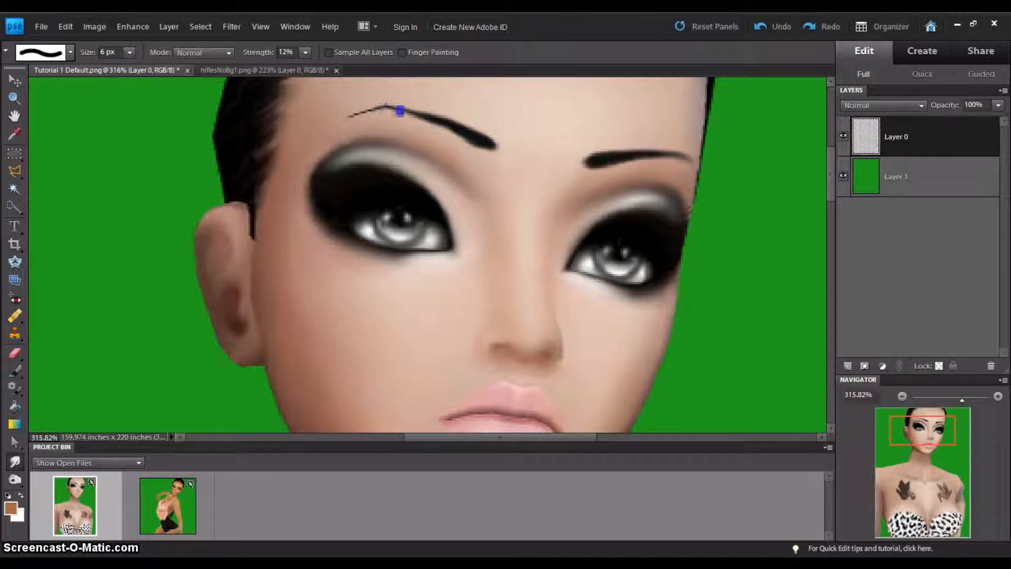
{"action": "right_click", "coordinate": [479, 112]}
{"action": "left_click", "coordinate": [507, 171]}
{"action": "left_click", "coordinate": [476, 138]}
{"action": "mouse_move", "coordinate": [477, 137]}
{"action": "left_mouse_down"}
{"action": "mouse_move", "coordinate": [510, 151]}
{"action": "mouse_move", "coordinate": [501, 137]}
{"action": "mouse_move", "coordinate": [501, 153]}
{"action": "mouse_move", "coordinate": [442, 114]}
{"action": "left_mouse_up"}
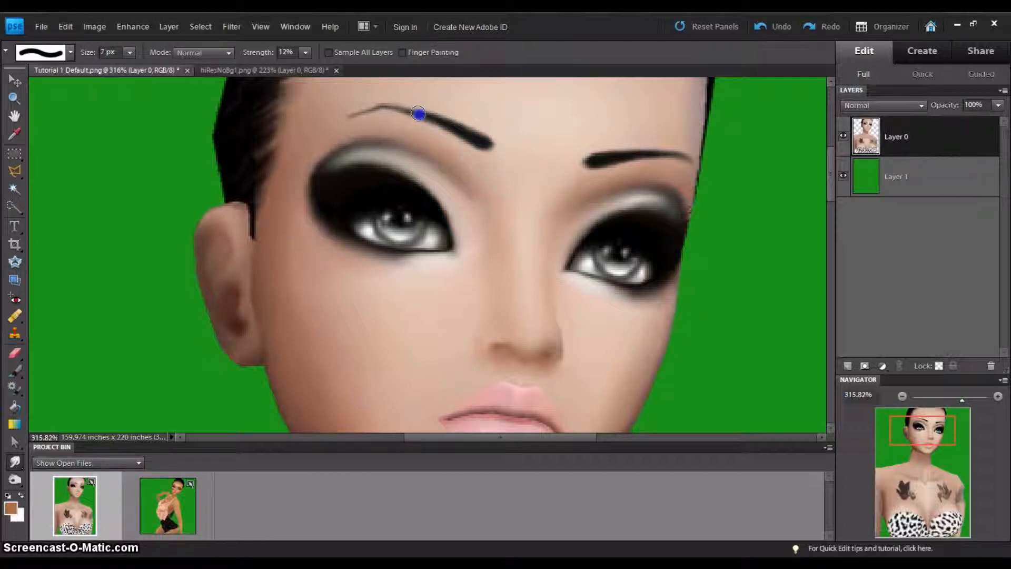
{"action": "left_click_drag", "start_coordinate": [390, 120], "coordinate": [339, 119]}
{"action": "left_click_drag", "start_coordinate": [463, 124], "coordinate": [422, 113]}
{"action": "left_click", "coordinate": [718, 164]}
Blend the shading around the nostril and underside of the nose with the 7 px Smudge brush.
{"action": "left_click_drag", "start_coordinate": [831, 157], "coordinate": [833, 174]}
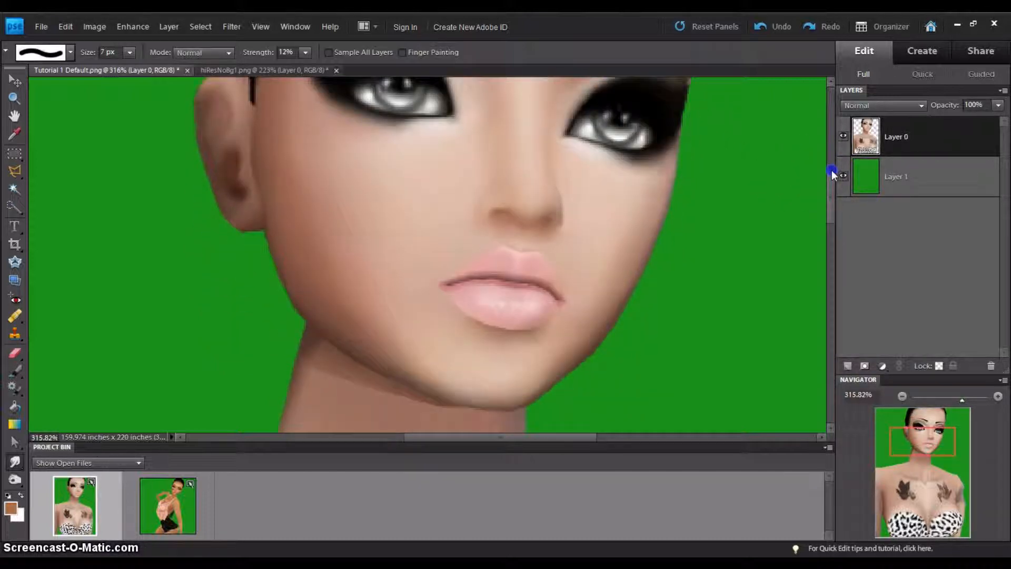
{"action": "left_click", "coordinate": [572, 224]}
{"action": "mouse_move", "coordinate": [570, 208]}
{"action": "left_mouse_down"}
{"action": "mouse_move", "coordinate": [547, 201]}
{"action": "mouse_move", "coordinate": [556, 224]}
{"action": "mouse_move", "coordinate": [549, 155]}
{"action": "mouse_move", "coordinate": [552, 205]}
{"action": "mouse_move", "coordinate": [541, 229]}
{"action": "mouse_move", "coordinate": [568, 211]}
{"action": "left_mouse_up"}
{"action": "mouse_move", "coordinate": [512, 204]}
{"action": "left_mouse_down"}
{"action": "mouse_move", "coordinate": [487, 211]}
{"action": "mouse_move", "coordinate": [517, 201]}
{"action": "mouse_move", "coordinate": [526, 219]}
{"action": "mouse_move", "coordinate": [518, 207]}
{"action": "mouse_move", "coordinate": [532, 209]}
{"action": "mouse_move", "coordinate": [492, 222]}
{"action": "mouse_move", "coordinate": [496, 198]}
{"action": "mouse_move", "coordinate": [503, 208]}
{"action": "mouse_move", "coordinate": [537, 210]}
{"action": "left_mouse_up"}
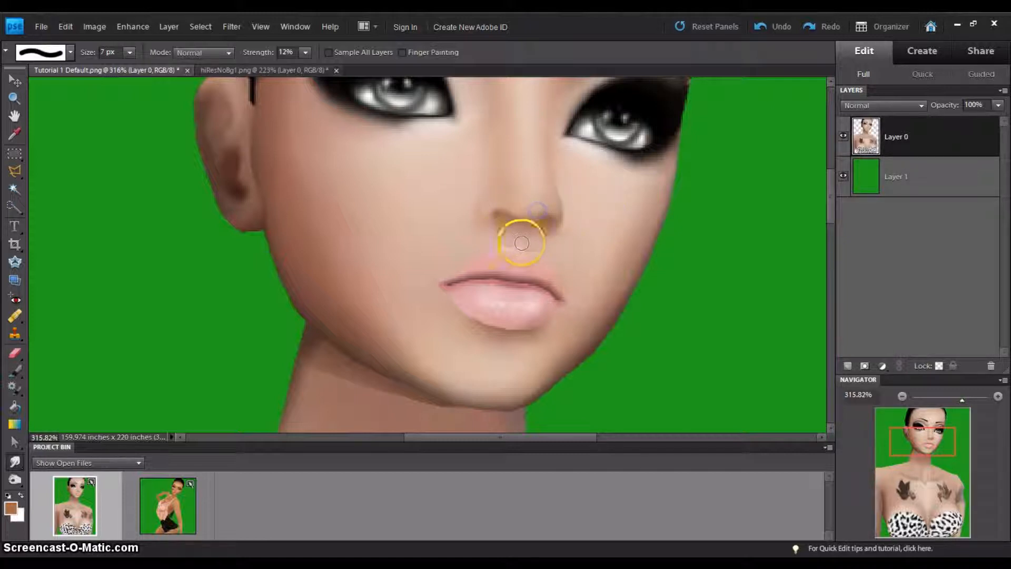
Smudge the lower lip's edges and highlights and soften the dark line between the lips.
{"action": "left_click", "coordinate": [451, 300]}
{"action": "mouse_move", "coordinate": [460, 303]}
{"action": "left_mouse_down"}
{"action": "mouse_move", "coordinate": [517, 333]}
{"action": "mouse_move", "coordinate": [557, 311]}
{"action": "mouse_move", "coordinate": [532, 329]}
{"action": "mouse_move", "coordinate": [520, 318]}
{"action": "mouse_move", "coordinate": [513, 325]}
{"action": "left_mouse_up"}
{"action": "left_click_drag", "start_coordinate": [479, 322], "coordinate": [477, 311]}
{"action": "left_click_drag", "start_coordinate": [534, 298], "coordinate": [530, 300]}
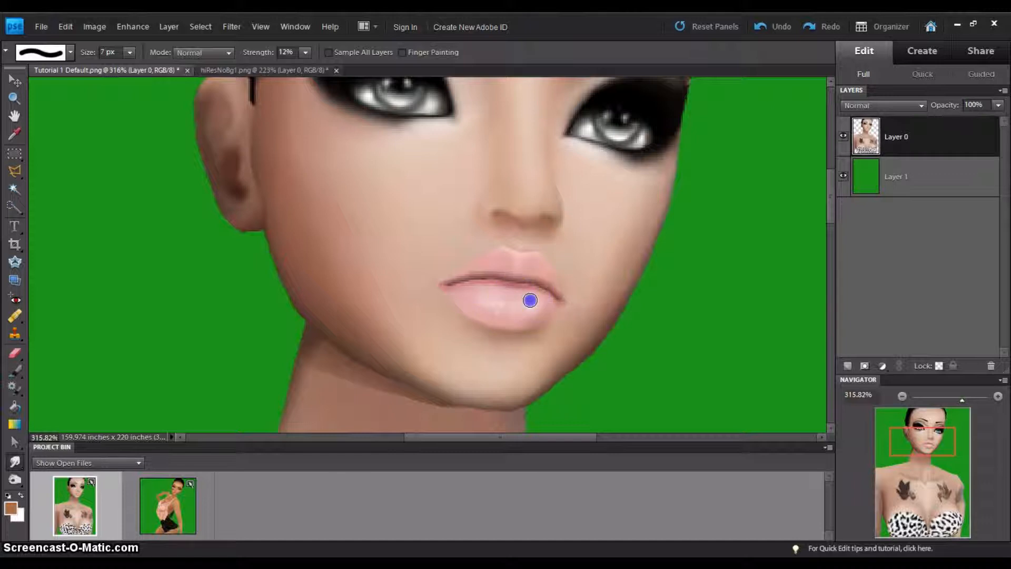
{"action": "mouse_move", "coordinate": [445, 298]}
{"action": "left_mouse_down"}
{"action": "mouse_move", "coordinate": [497, 316]}
{"action": "mouse_move", "coordinate": [475, 311]}
{"action": "mouse_move", "coordinate": [485, 316]}
{"action": "left_mouse_up"}
{"action": "left_click_drag", "start_coordinate": [538, 308], "coordinate": [579, 307]}
{"action": "left_click", "coordinate": [518, 288]}
{"action": "mouse_move", "coordinate": [465, 284]}
{"action": "left_mouse_down"}
{"action": "mouse_move", "coordinate": [532, 268]}
{"action": "mouse_move", "coordinate": [505, 275]}
{"action": "mouse_move", "coordinate": [518, 270]}
{"action": "mouse_move", "coordinate": [520, 293]}
{"action": "mouse_move", "coordinate": [551, 295]}
{"action": "left_mouse_up"}
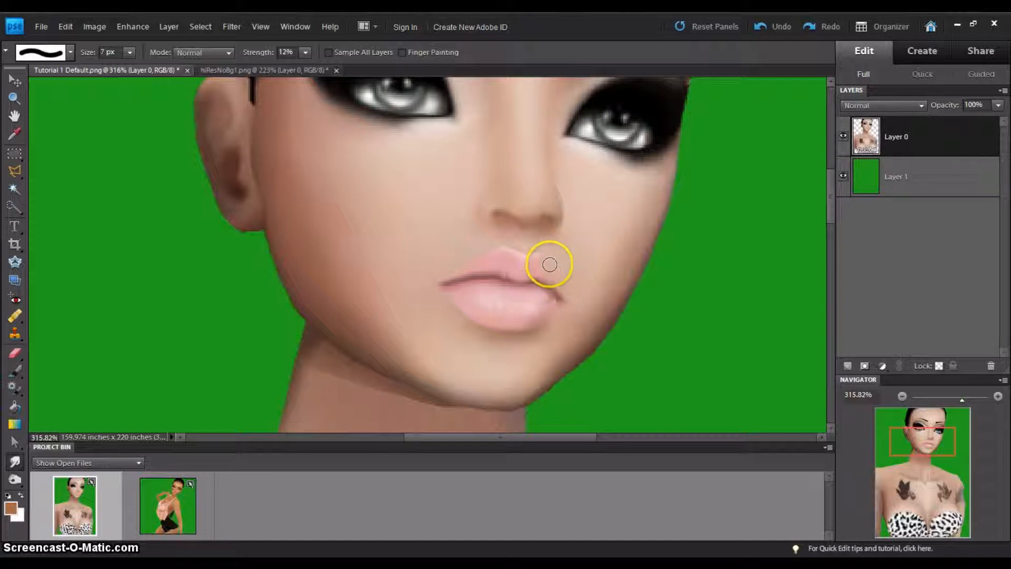
Smudge the upper lip's outline, corners and cupid's bow to smooth its shape and blend it into the skin.
{"action": "mouse_move", "coordinate": [510, 287]}
{"action": "left_mouse_down"}
{"action": "mouse_move", "coordinate": [468, 285]}
{"action": "mouse_move", "coordinate": [509, 262]}
{"action": "mouse_move", "coordinate": [464, 269]}
{"action": "left_mouse_up"}
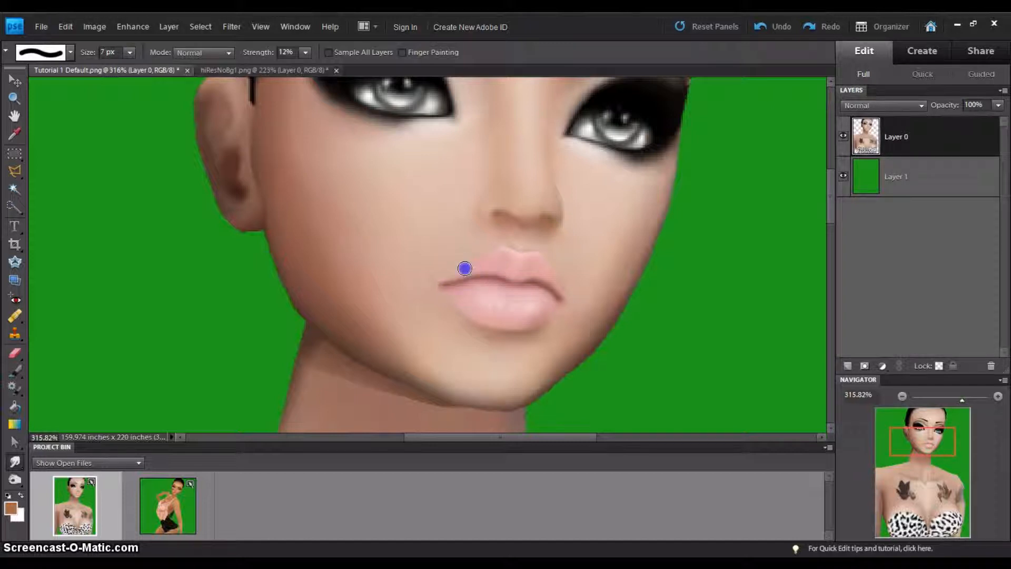
{"action": "mouse_move", "coordinate": [549, 276]}
{"action": "left_mouse_down"}
{"action": "mouse_move", "coordinate": [569, 293]}
{"action": "mouse_move", "coordinate": [529, 267]}
{"action": "mouse_move", "coordinate": [567, 294]}
{"action": "mouse_move", "coordinate": [528, 268]}
{"action": "left_mouse_up"}
{"action": "left_click", "coordinate": [544, 271]}
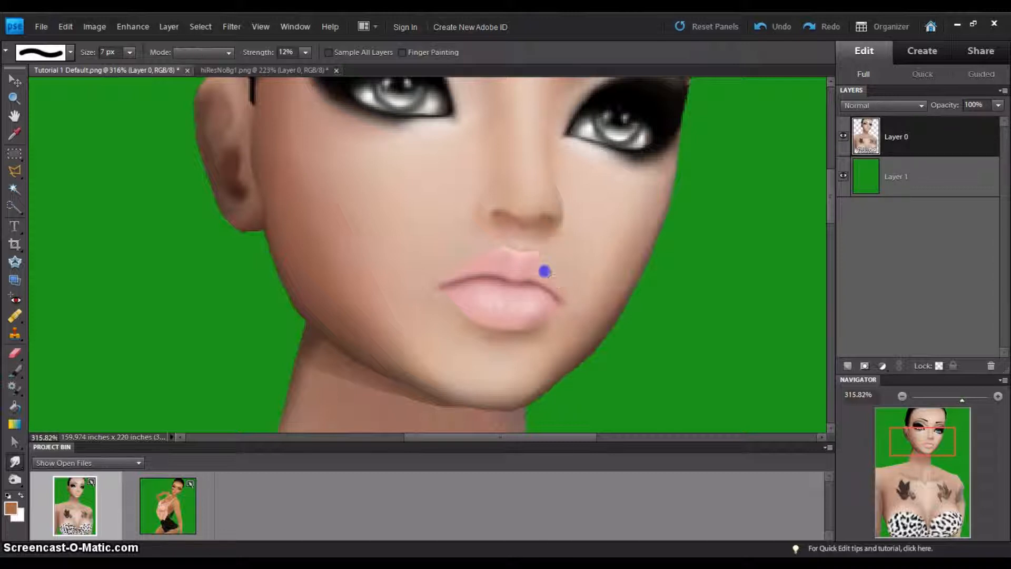
{"action": "mouse_move", "coordinate": [537, 258]}
{"action": "left_mouse_down"}
{"action": "mouse_move", "coordinate": [562, 291]}
{"action": "mouse_move", "coordinate": [523, 239]}
{"action": "mouse_move", "coordinate": [523, 260]}
{"action": "mouse_move", "coordinate": [510, 253]}
{"action": "mouse_move", "coordinate": [511, 232]}
{"action": "mouse_move", "coordinate": [520, 247]}
{"action": "mouse_move", "coordinate": [510, 243]}
{"action": "left_mouse_up"}
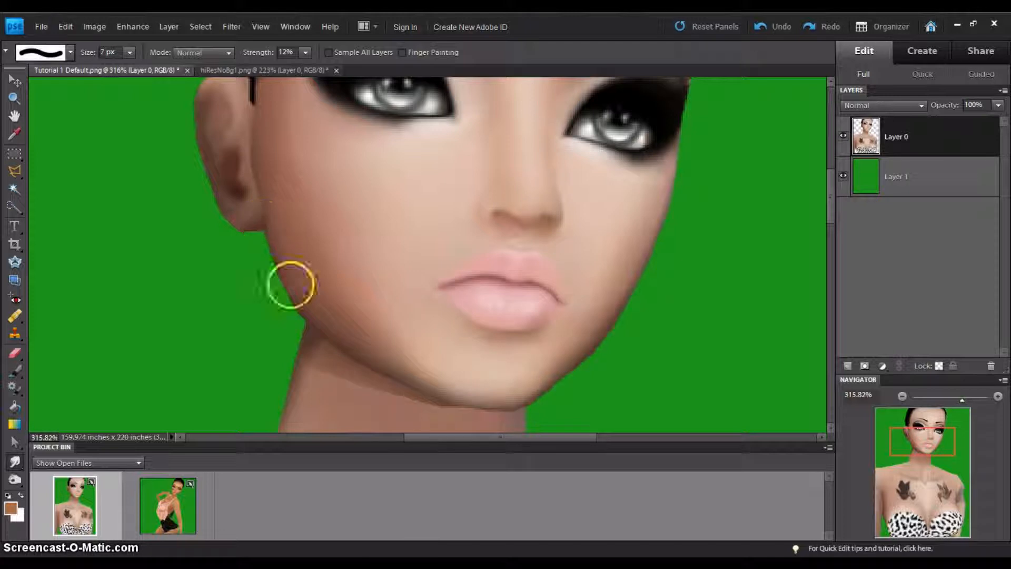
{"action": "left_click_drag", "start_coordinate": [502, 259], "coordinate": [508, 263]}
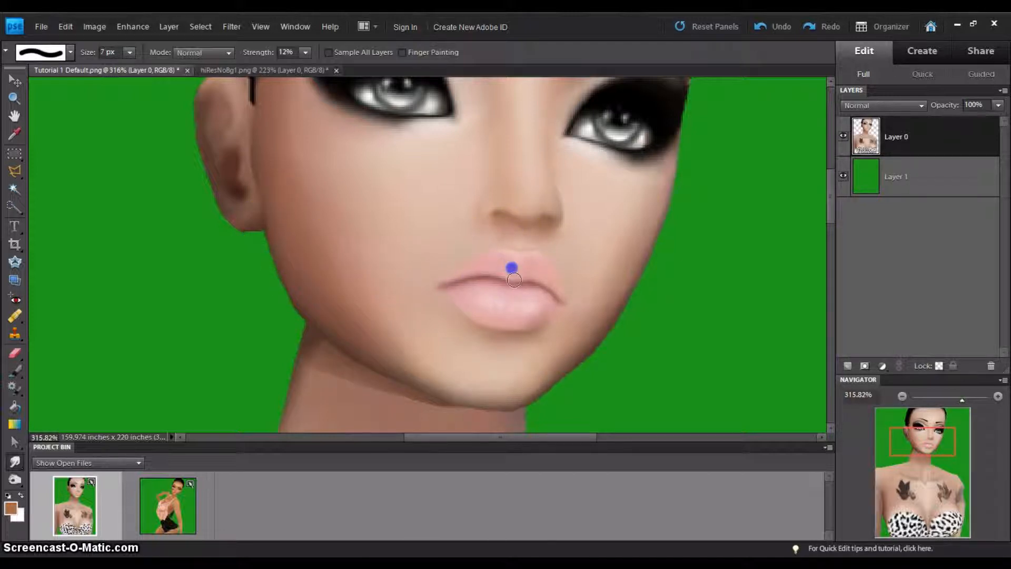
{"action": "left_click_drag", "start_coordinate": [514, 263], "coordinate": [442, 275]}
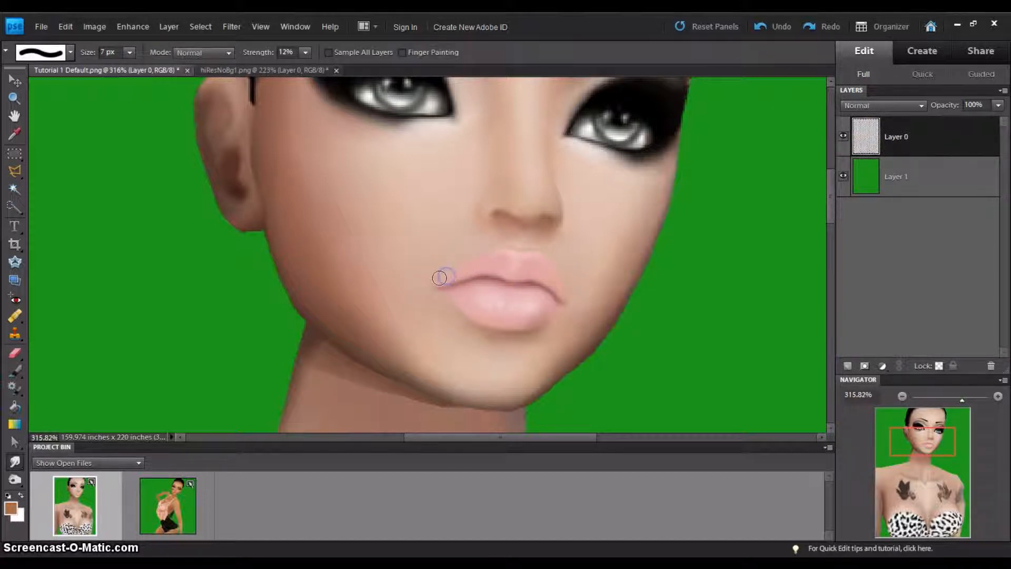
{"action": "left_click_drag", "start_coordinate": [497, 260], "coordinate": [448, 278]}
{"action": "left_click_drag", "start_coordinate": [516, 245], "coordinate": [516, 246]}
{"action": "mouse_move", "coordinate": [517, 243]}
{"action": "left_mouse_down"}
{"action": "mouse_move", "coordinate": [531, 239]}
{"action": "mouse_move", "coordinate": [513, 244]}
{"action": "mouse_move", "coordinate": [528, 260]}
{"action": "left_mouse_up"}
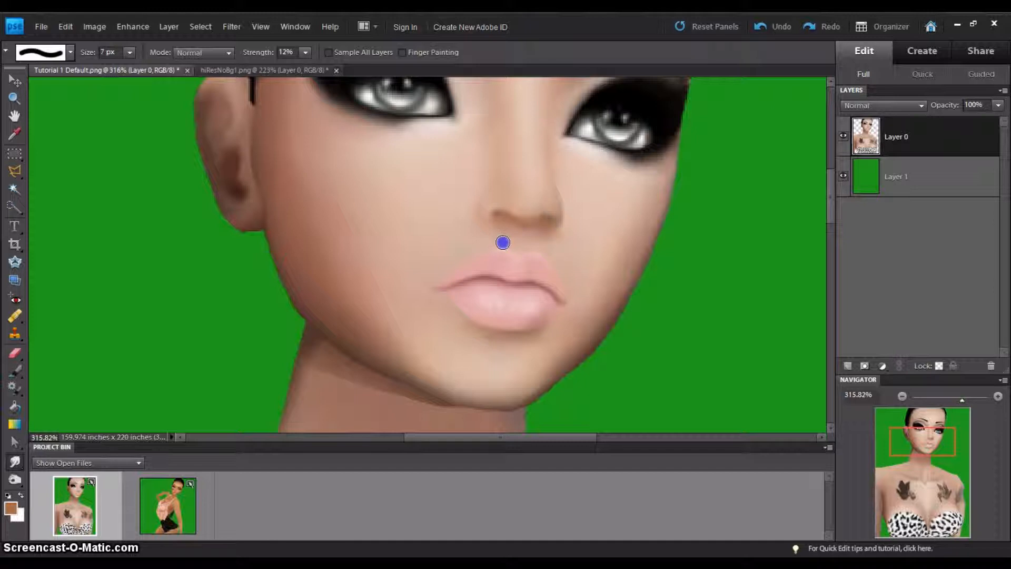
{"action": "mouse_move", "coordinate": [503, 242]}
{"action": "left_mouse_down"}
{"action": "mouse_move", "coordinate": [585, 249]}
{"action": "mouse_move", "coordinate": [517, 239]}
{"action": "mouse_move", "coordinate": [546, 242]}
{"action": "mouse_move", "coordinate": [552, 259]}
{"action": "mouse_move", "coordinate": [532, 244]}
{"action": "mouse_move", "coordinate": [506, 251]}
{"action": "mouse_move", "coordinate": [560, 251]}
{"action": "mouse_move", "coordinate": [496, 238]}
{"action": "mouse_move", "coordinate": [565, 248]}
{"action": "mouse_move", "coordinate": [542, 279]}
{"action": "left_mouse_up"}
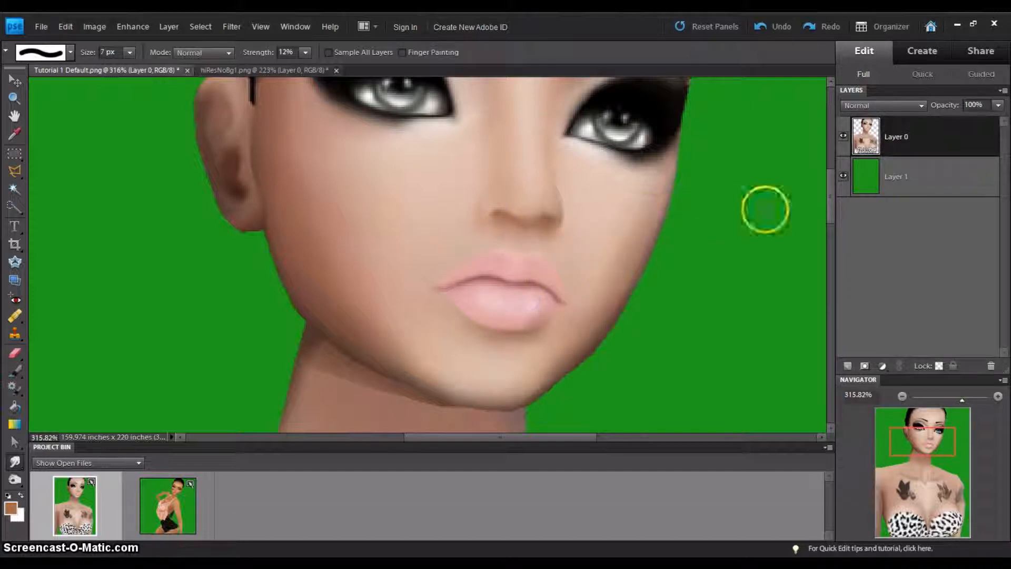
Set the Smudge brush to 36 px and smooth the skin of the left-hand cheek in the image.
{"action": "mouse_move", "coordinate": [829, 216]}
{"action": "left_mouse_down"}
{"action": "mouse_move", "coordinate": [826, 197]}
{"action": "mouse_move", "coordinate": [827, 213]}
{"action": "left_mouse_up"}
{"action": "right_click", "coordinate": [431, 219]}
{"action": "left_click", "coordinate": [535, 290]}
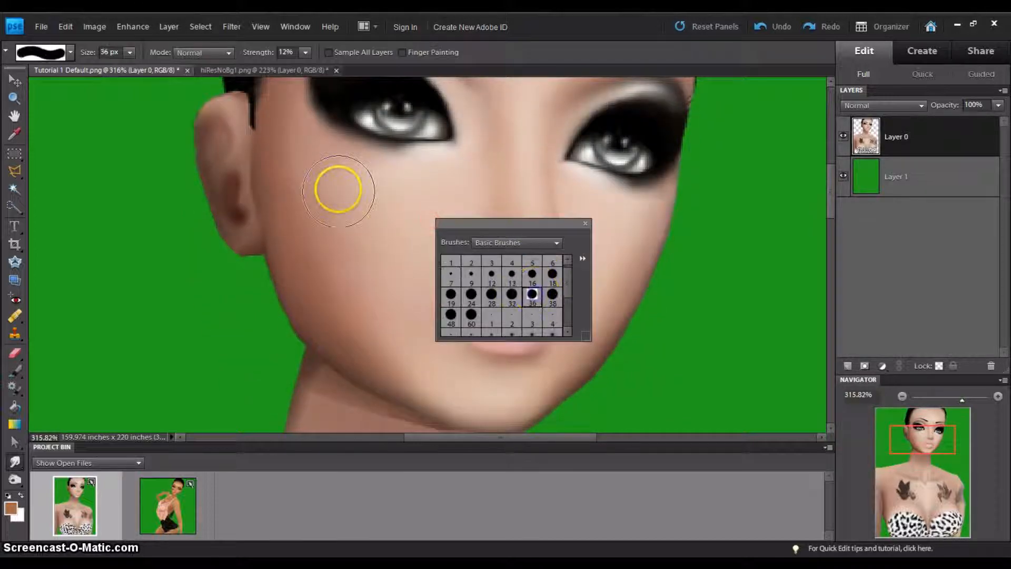
{"action": "left_click", "coordinate": [313, 188]}
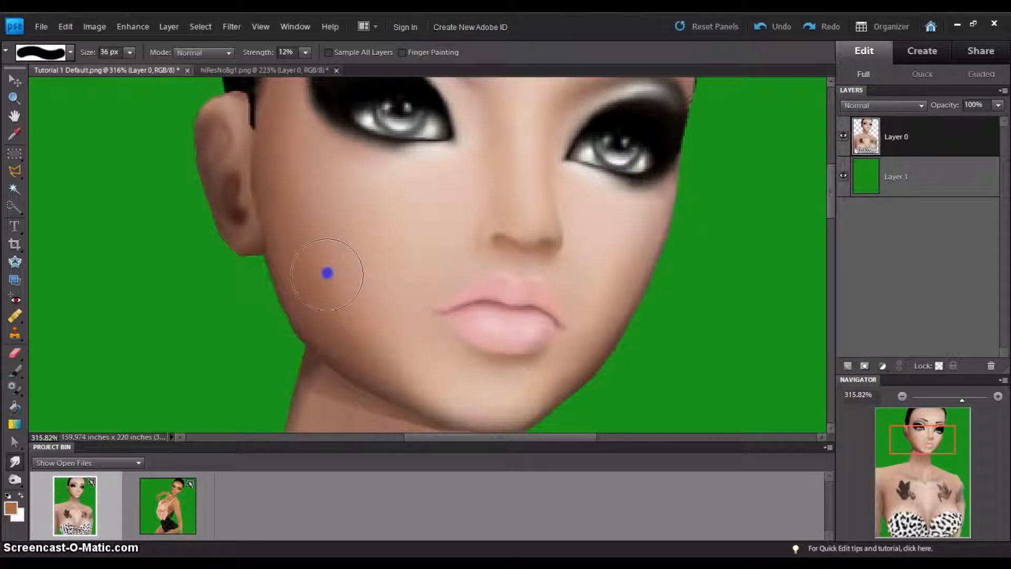
{"action": "mouse_move", "coordinate": [316, 189]}
{"action": "left_mouse_down"}
{"action": "mouse_move", "coordinate": [333, 276]}
{"action": "mouse_move", "coordinate": [366, 197]}
{"action": "left_mouse_up"}
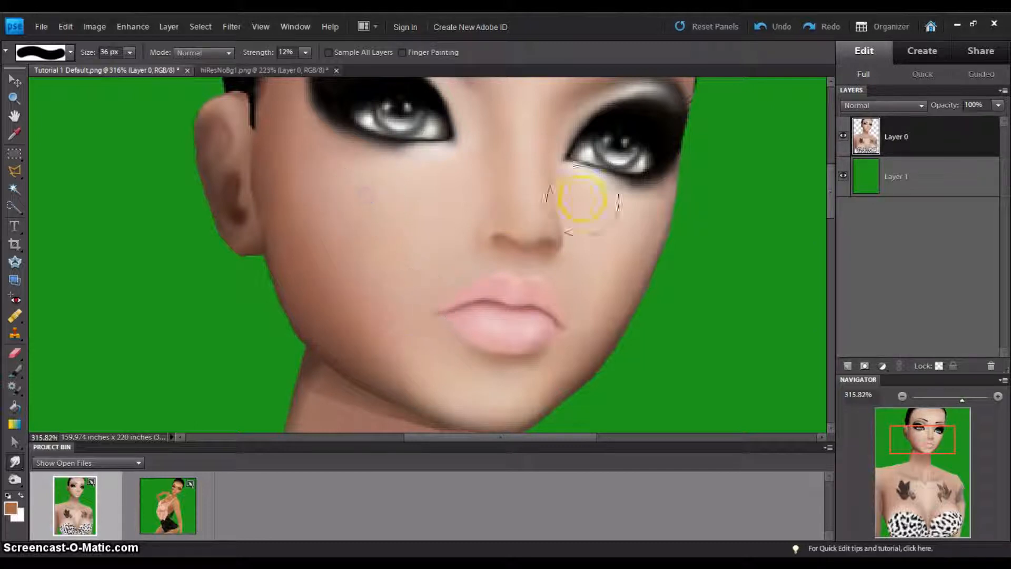
Set the Smudge brush to 16 px and smooth the right-hand cheek in the image below the eye and beside the mouth.
{"action": "right_click", "coordinate": [707, 226]}
{"action": "left_click", "coordinate": [726, 302]}
{"action": "left_click", "coordinate": [807, 279]}
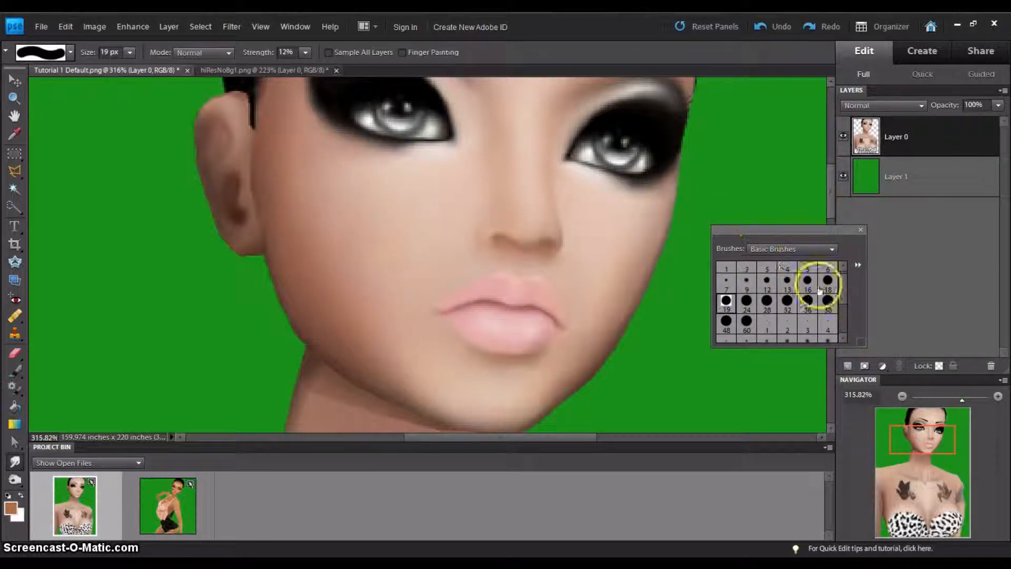
{"action": "left_click", "coordinate": [647, 217]}
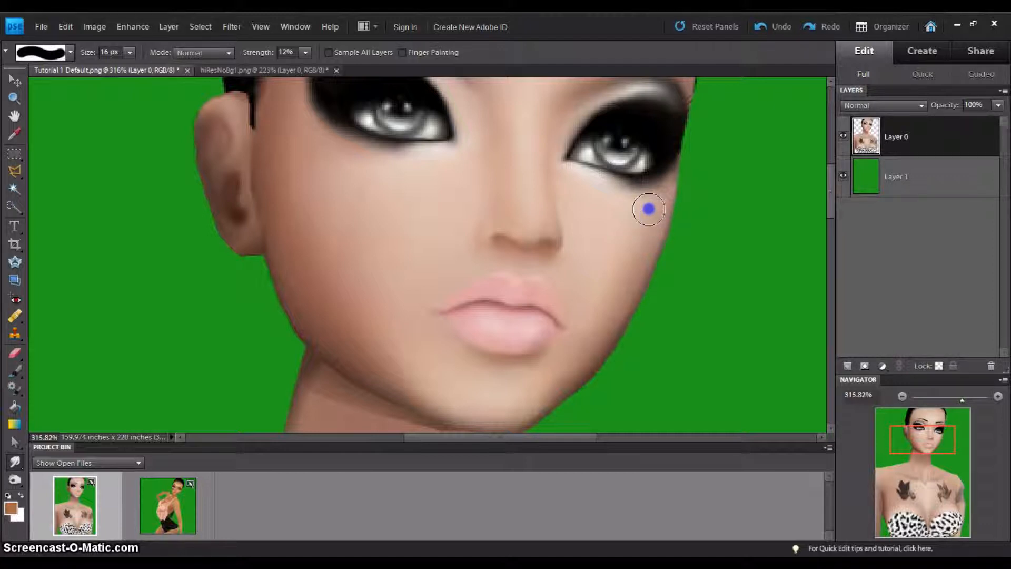
{"action": "left_click", "coordinate": [602, 295]}
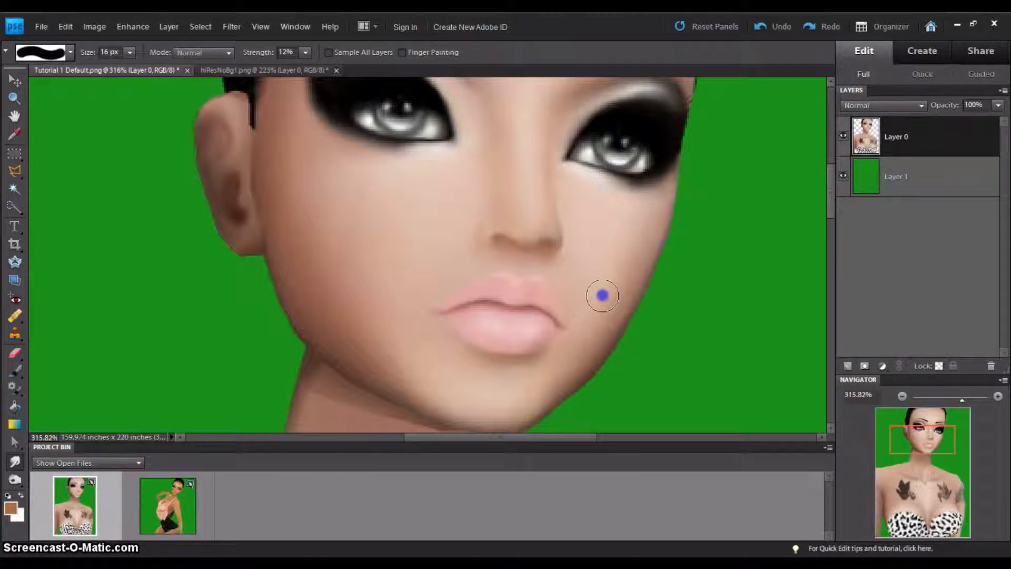
Smudge the right-hand temple in the image with the 16 px brush, and smooth the forehead with a 28 px brush.
{"action": "scroll", "coordinate": [827, 191], "scroll_direction": "up", "scroll_amount": 5}
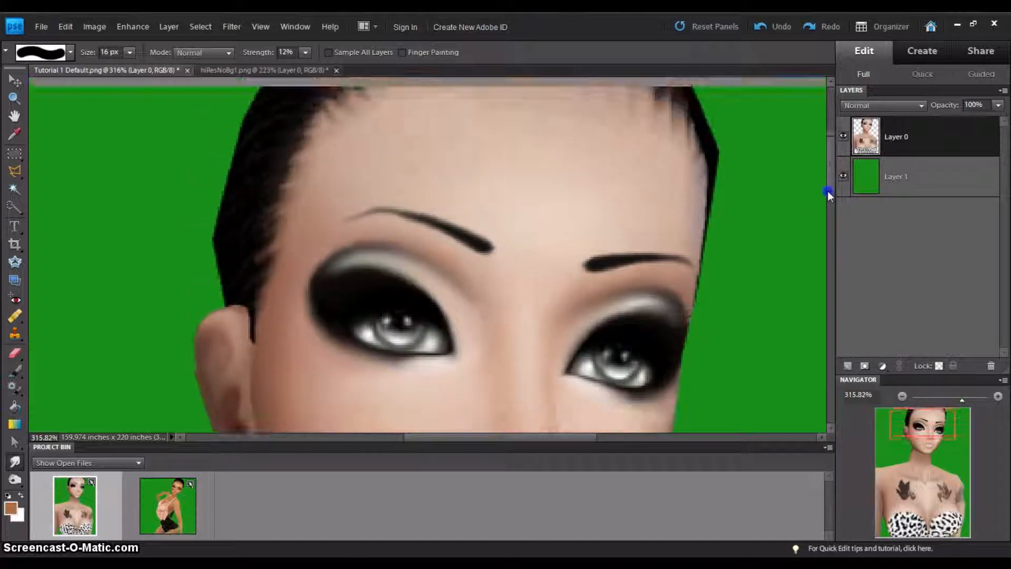
{"action": "left_click_drag", "start_coordinate": [715, 145], "coordinate": [690, 169]}
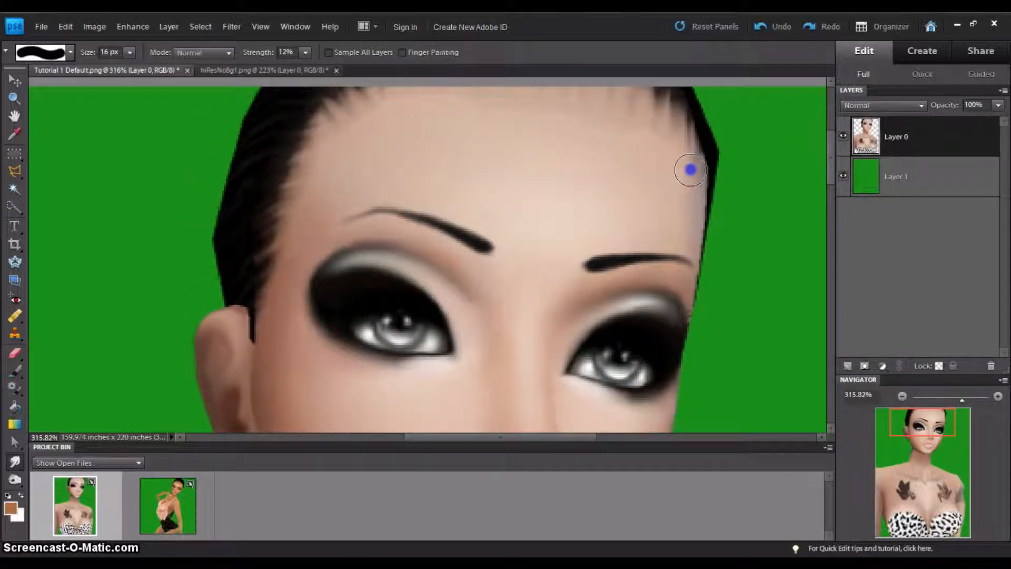
{"action": "right_click", "coordinate": [640, 179]}
{"action": "left_click", "coordinate": [699, 246]}
{"action": "left_click", "coordinate": [600, 123]}
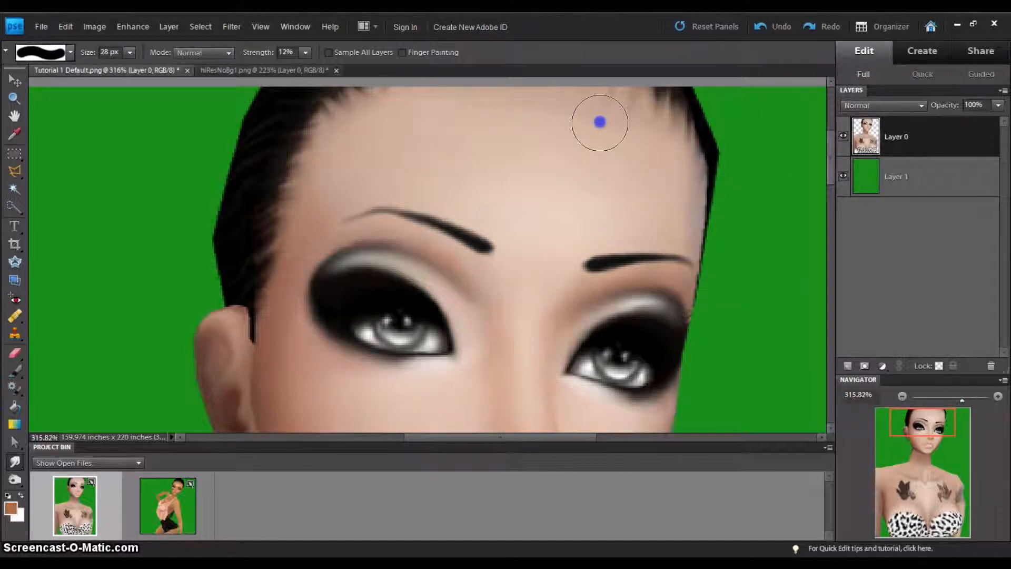
Erase the rough outline along the right-hand cheek and jaw and the left-hand jaw below the ear in the image with the 5 px Eraser.
{"action": "left_click", "coordinate": [830, 174]}
{"action": "left_click_drag", "start_coordinate": [830, 175], "coordinate": [823, 207]}
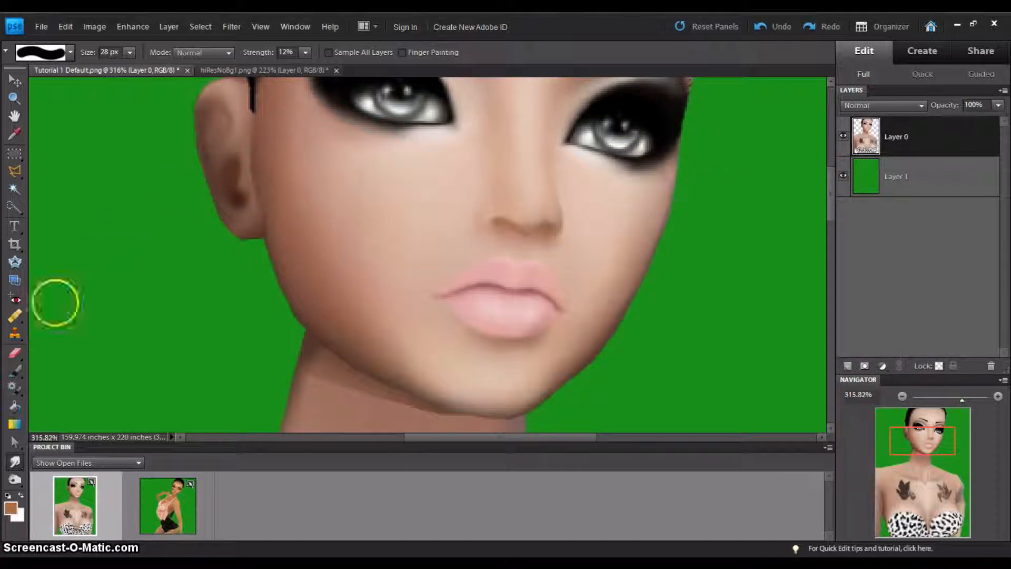
{"action": "left_click", "coordinate": [15, 352]}
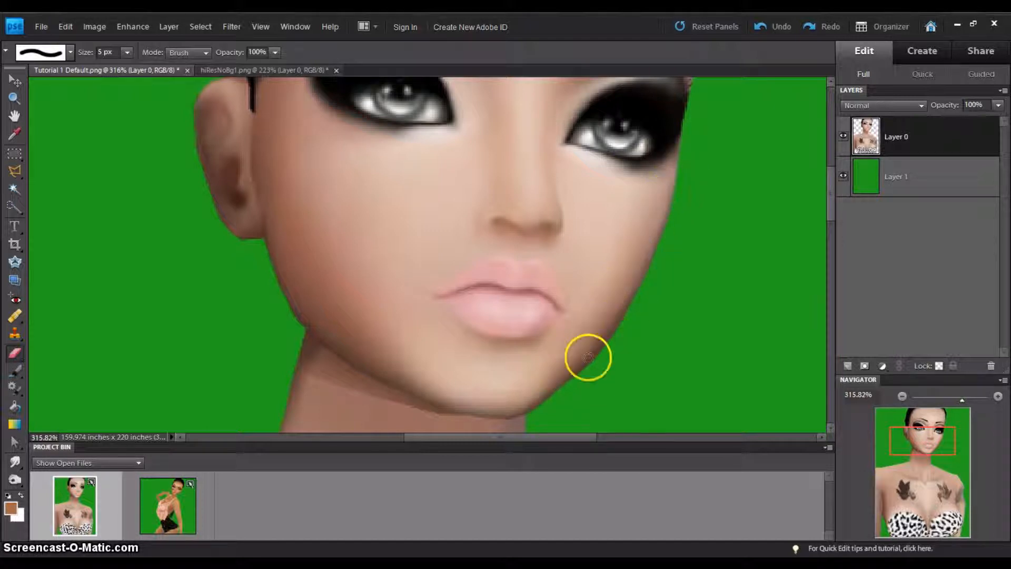
{"action": "mouse_move", "coordinate": [544, 410]}
{"action": "left_mouse_down"}
{"action": "mouse_move", "coordinate": [538, 418]}
{"action": "mouse_move", "coordinate": [544, 411]}
{"action": "left_mouse_up"}
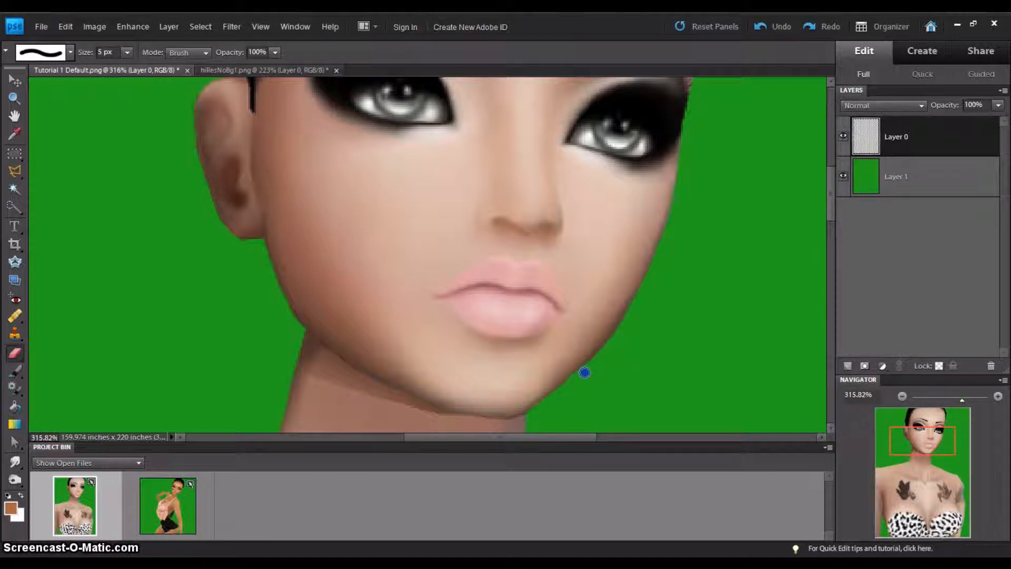
{"action": "left_click", "coordinate": [681, 174]}
{"action": "left_click", "coordinate": [682, 180]}
{"action": "left_click", "coordinate": [680, 189]}
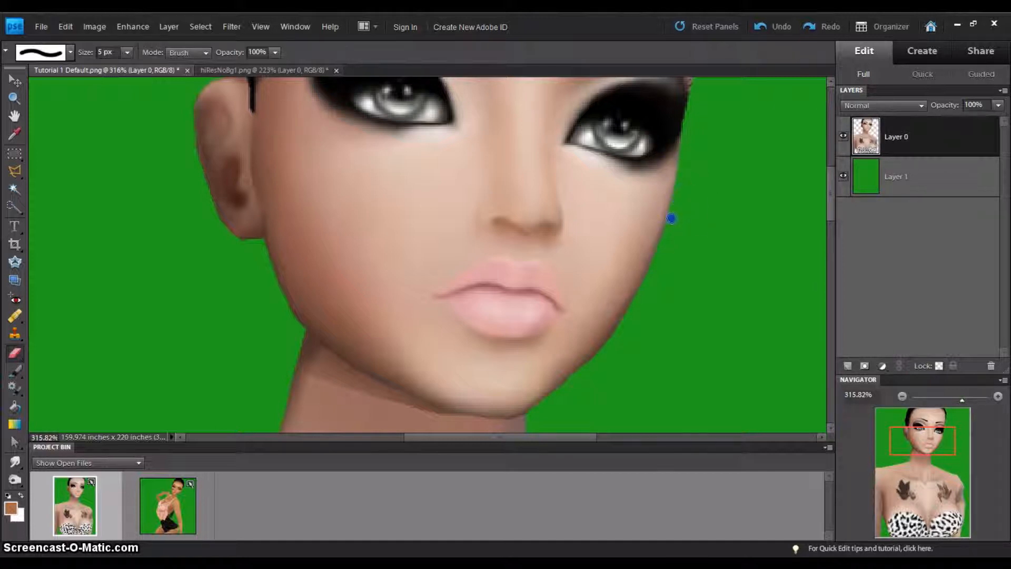
{"action": "left_click", "coordinate": [651, 275]}
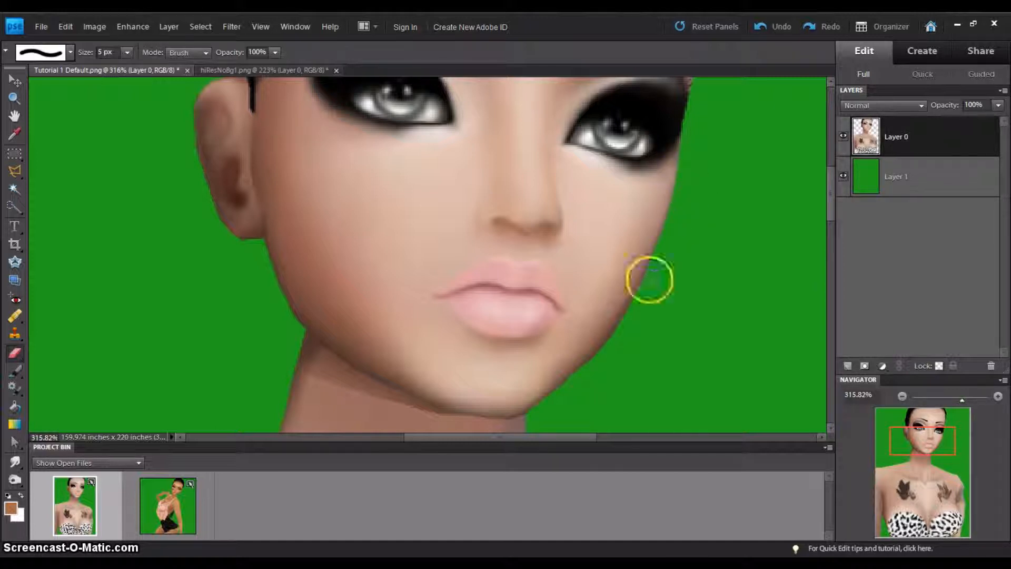
{"action": "left_click", "coordinate": [639, 296]}
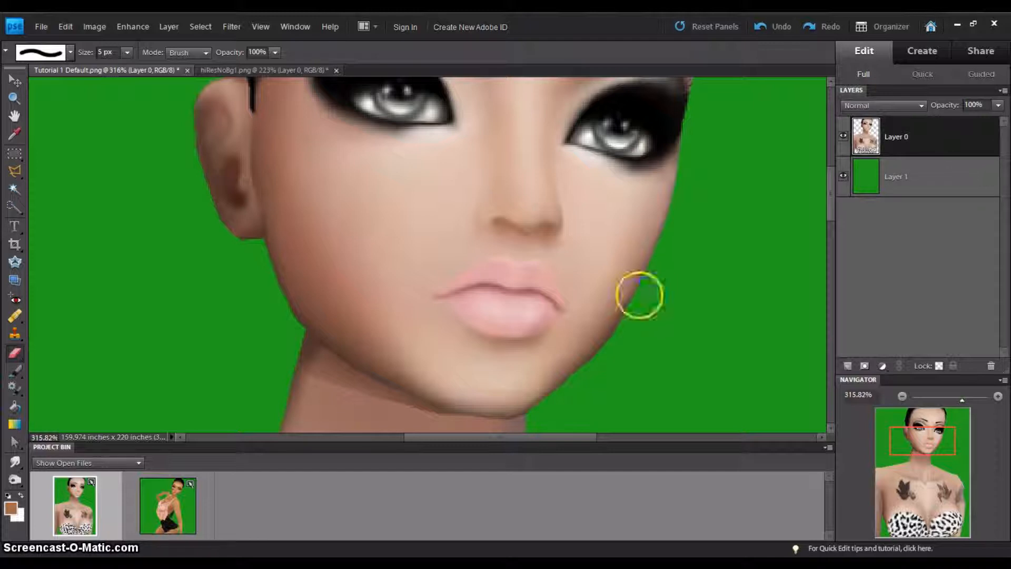
{"action": "left_click", "coordinate": [606, 347]}
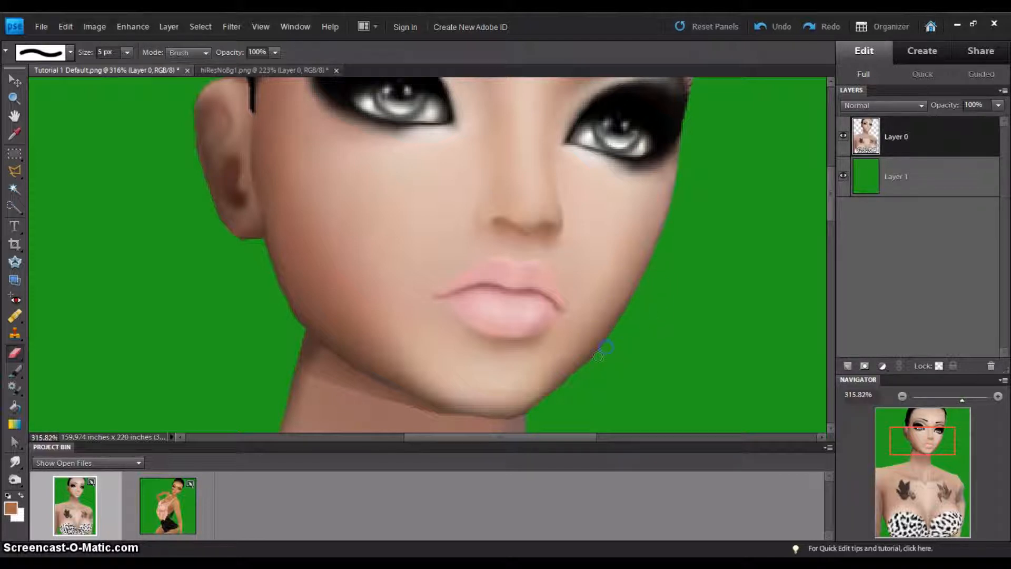
{"action": "mouse_move", "coordinate": [595, 357]}
{"action": "left_mouse_down"}
{"action": "mouse_move", "coordinate": [650, 209]}
{"action": "mouse_move", "coordinate": [647, 247]}
{"action": "mouse_move", "coordinate": [605, 315]}
{"action": "mouse_move", "coordinate": [650, 232]}
{"action": "left_mouse_up"}
{"action": "left_click", "coordinate": [253, 243]}
{"action": "left_click_drag", "start_coordinate": [253, 244], "coordinate": [284, 317]}
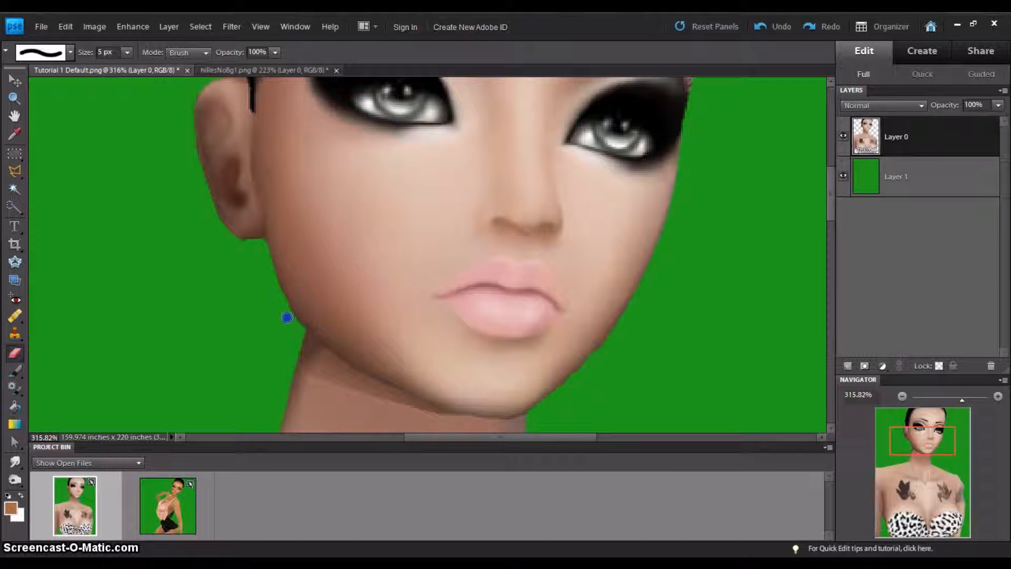
Sample the shaded skin tone at the right-hand cheek's edge in the image and paint along the jaw and cheek outline with a 3 px brush.
{"action": "left_click", "coordinate": [14, 134]}
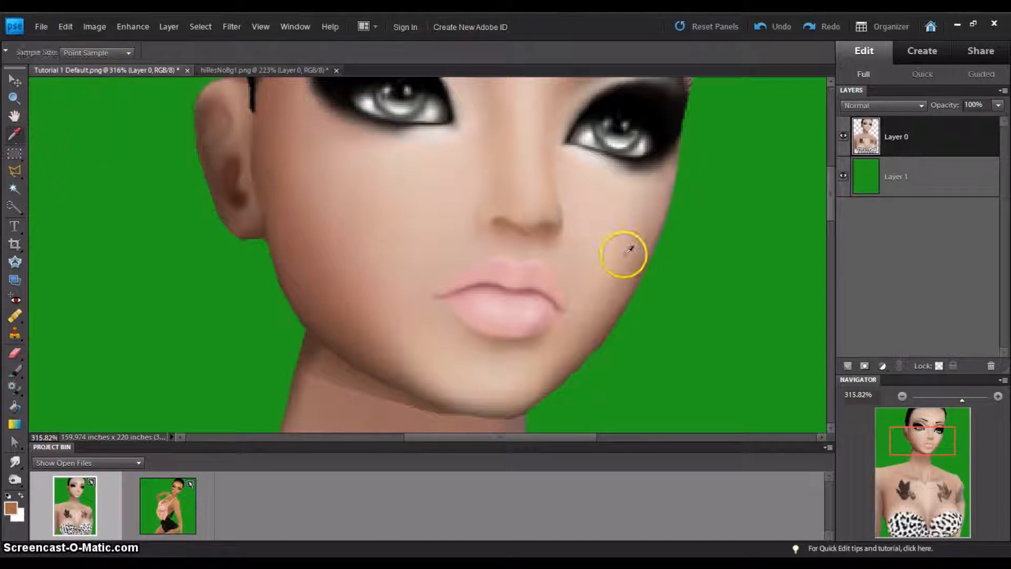
{"action": "left_click", "coordinate": [643, 269]}
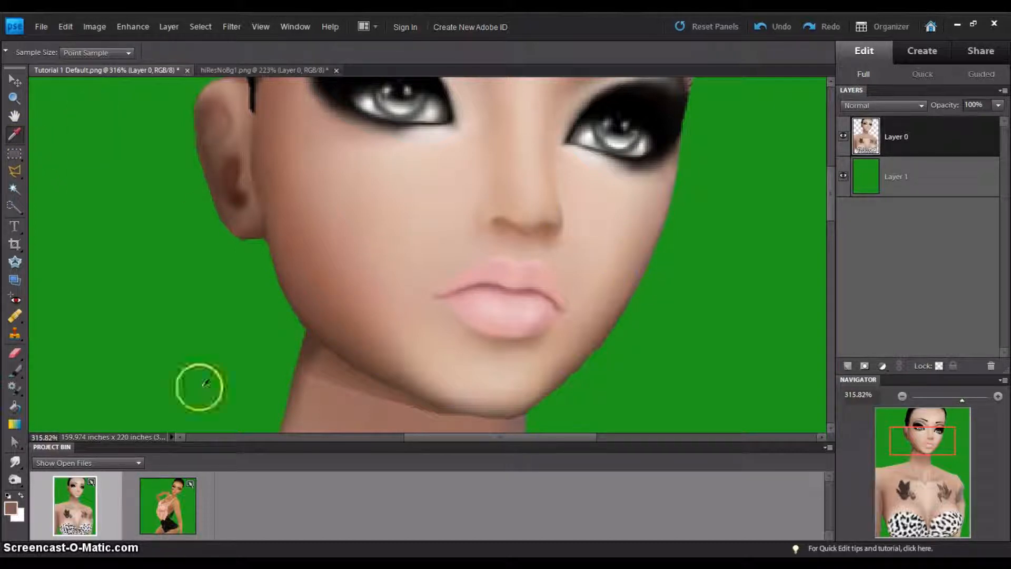
{"action": "left_click", "coordinate": [21, 378]}
{"action": "right_click", "coordinate": [708, 210]}
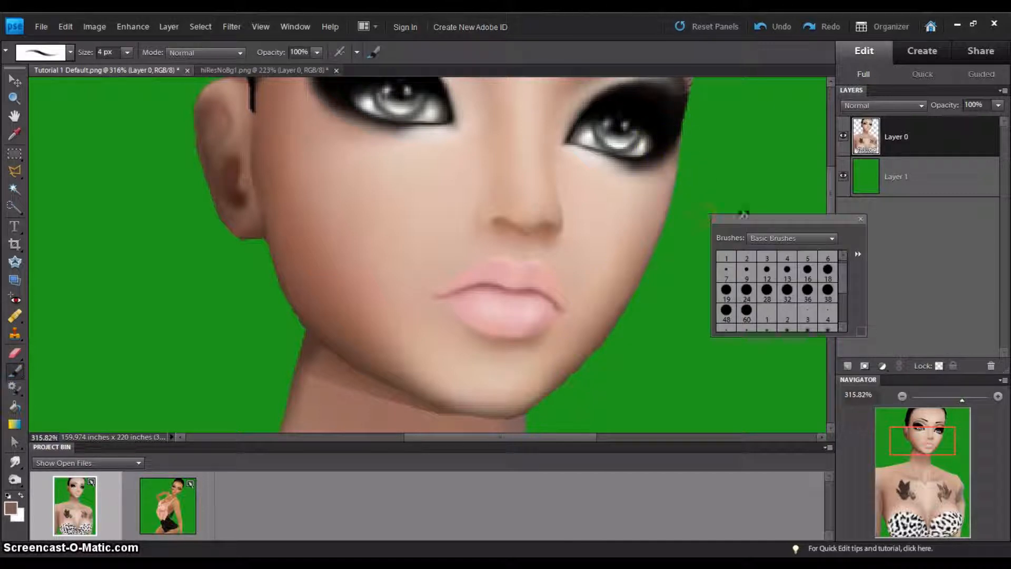
{"action": "left_click", "coordinate": [766, 258]}
{"action": "left_click", "coordinate": [528, 405]}
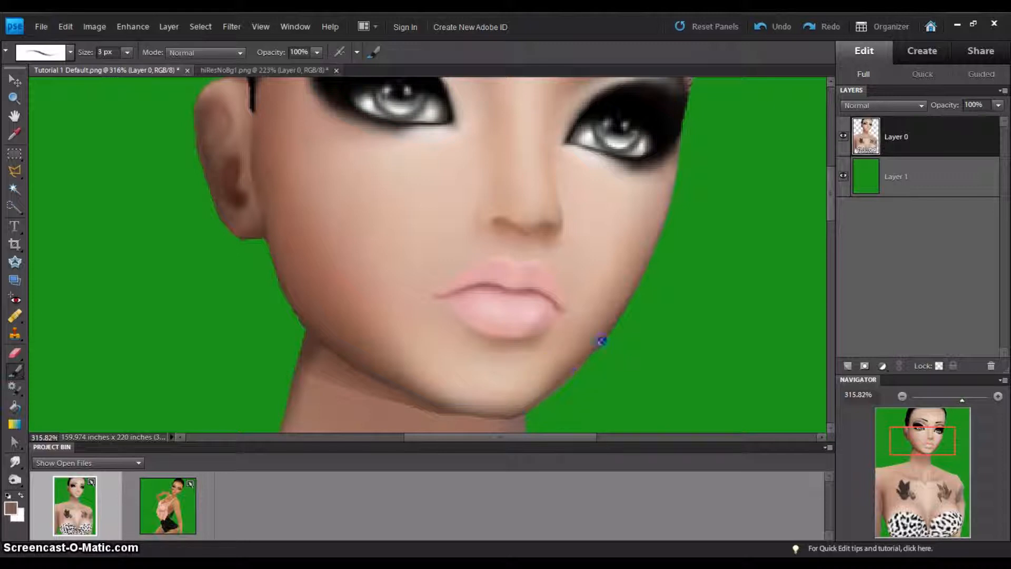
{"action": "left_click_drag", "start_coordinate": [578, 365], "coordinate": [607, 330]}
{"action": "left_click_drag", "start_coordinate": [657, 191], "coordinate": [675, 152]}
{"action": "mouse_move", "coordinate": [673, 186]}
{"action": "left_mouse_down"}
{"action": "mouse_move", "coordinate": [631, 294]}
{"action": "mouse_move", "coordinate": [661, 221]}
{"action": "left_mouse_up"}
{"action": "left_click", "coordinate": [670, 193]}
{"action": "left_click_drag", "start_coordinate": [649, 263], "coordinate": [676, 162]}
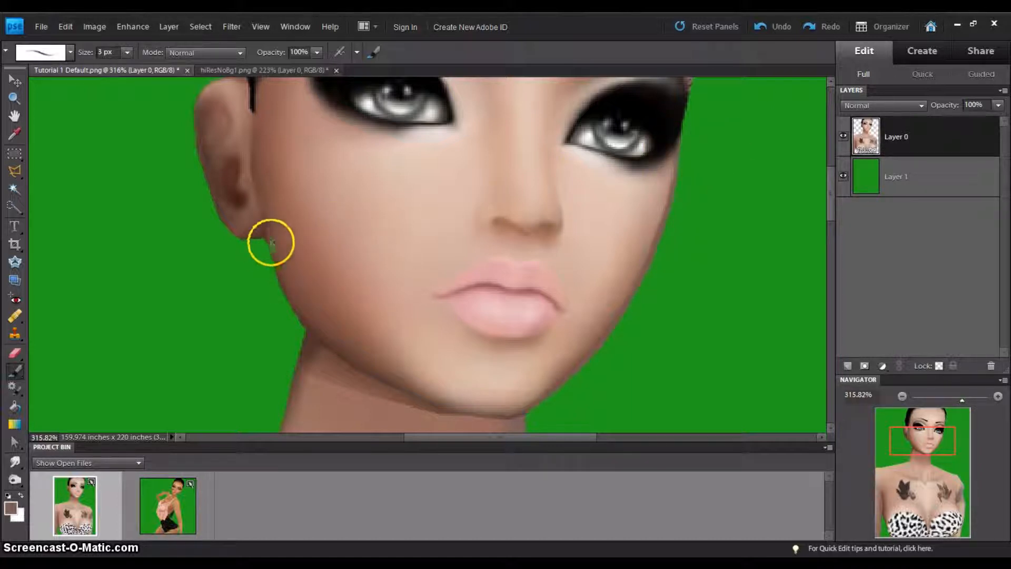
Set the Smudge brush to 7 px and blend the painted right-hand cheek edge in the image into the skin.
{"action": "left_click", "coordinate": [14, 461]}
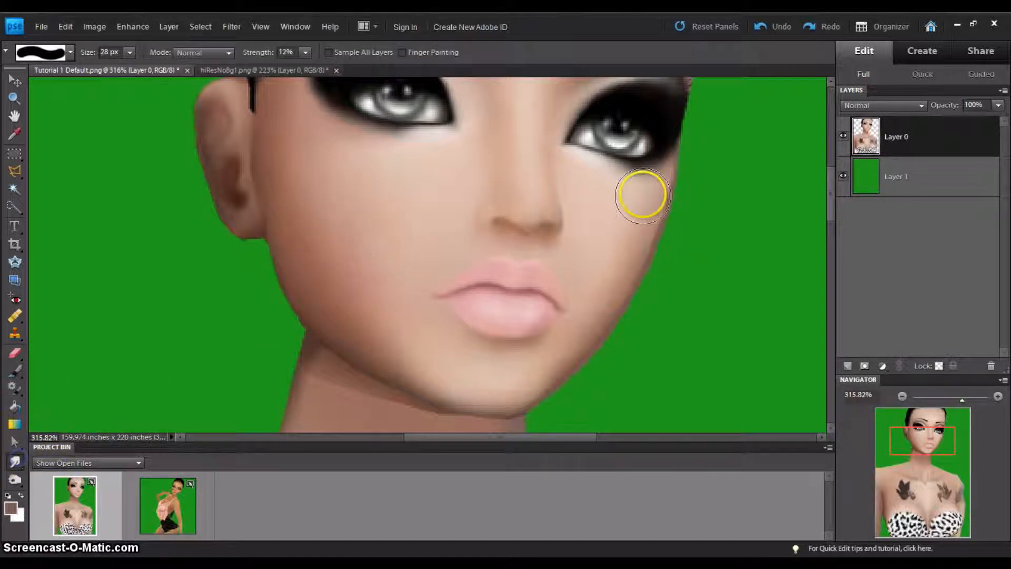
{"action": "right_click", "coordinate": [701, 210]}
{"action": "left_click", "coordinate": [755, 262]}
{"action": "left_click", "coordinate": [715, 268]}
{"action": "left_click", "coordinate": [666, 168]}
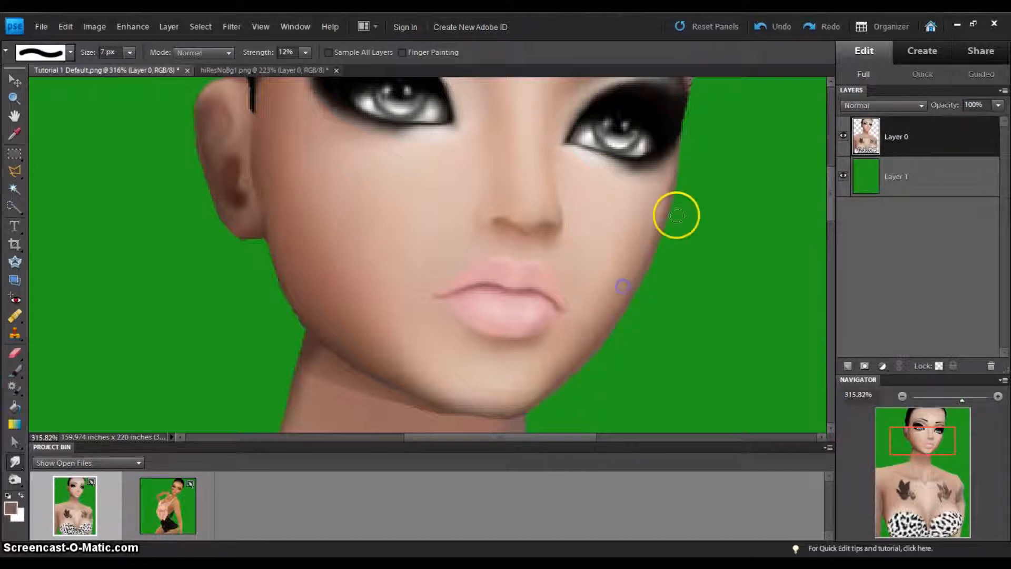
Smudge the underside of the chin and jawline, and the skin where the ear meets the cheek, with the 7 px brush.
{"action": "mouse_move", "coordinate": [831, 188]}
{"action": "left_mouse_down"}
{"action": "mouse_move", "coordinate": [831, 172]}
{"action": "mouse_move", "coordinate": [830, 184]}
{"action": "left_mouse_up"}
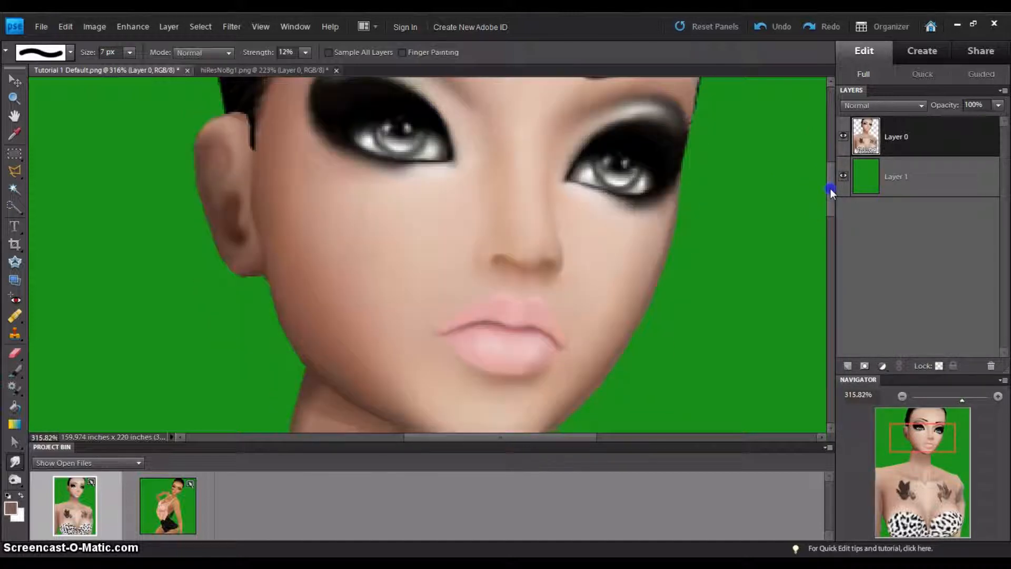
{"action": "scroll", "coordinate": [830, 188], "scroll_direction": "up", "scroll_amount": 5}
{"action": "scroll", "coordinate": [830, 188], "scroll_direction": "down", "scroll_amount": 5}
{"action": "scroll", "coordinate": [830, 188], "scroll_direction": "down", "scroll_amount": 3}
{"action": "scroll", "coordinate": [830, 188], "scroll_direction": "up", "scroll_amount": 3}
{"action": "scroll", "coordinate": [830, 188], "scroll_direction": "down", "scroll_amount": 2}
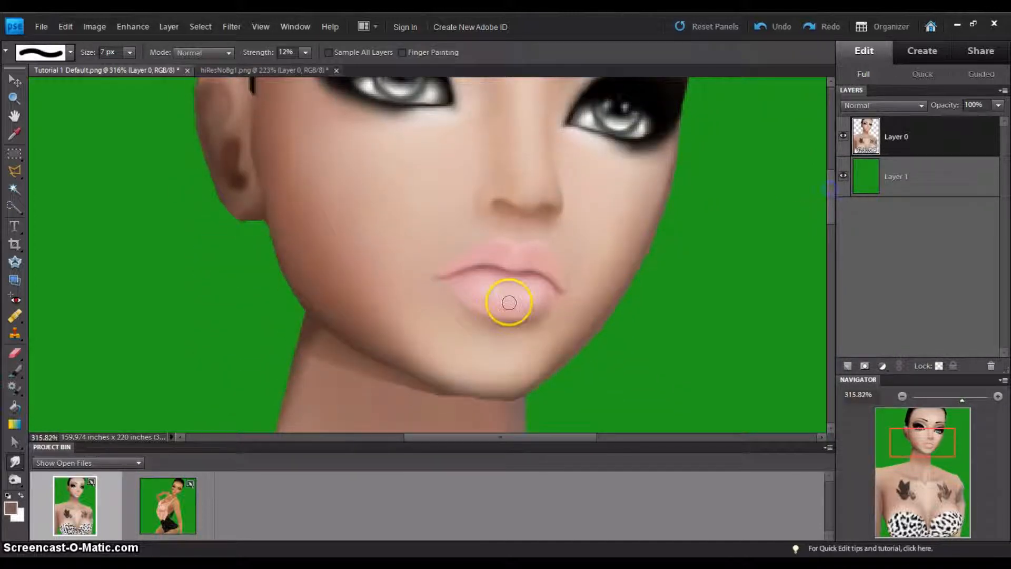
{"action": "mouse_move", "coordinate": [521, 395]}
{"action": "left_mouse_down"}
{"action": "mouse_move", "coordinate": [456, 391]}
{"action": "mouse_move", "coordinate": [479, 391]}
{"action": "mouse_move", "coordinate": [465, 389]}
{"action": "mouse_move", "coordinate": [423, 365]}
{"action": "left_mouse_up"}
{"action": "left_click_drag", "start_coordinate": [835, 214], "coordinate": [834, 202]}
{"action": "mouse_move", "coordinate": [274, 220]}
{"action": "left_mouse_down"}
{"action": "mouse_move", "coordinate": [273, 253]}
{"action": "mouse_move", "coordinate": [259, 230]}
{"action": "left_mouse_up"}
{"action": "left_click_drag", "start_coordinate": [251, 190], "coordinate": [251, 172]}
Smudge the face edge beside the right-hand eye in the image and the side of the nose bridge with the 7 px brush.
{"action": "left_click", "coordinate": [832, 188]}
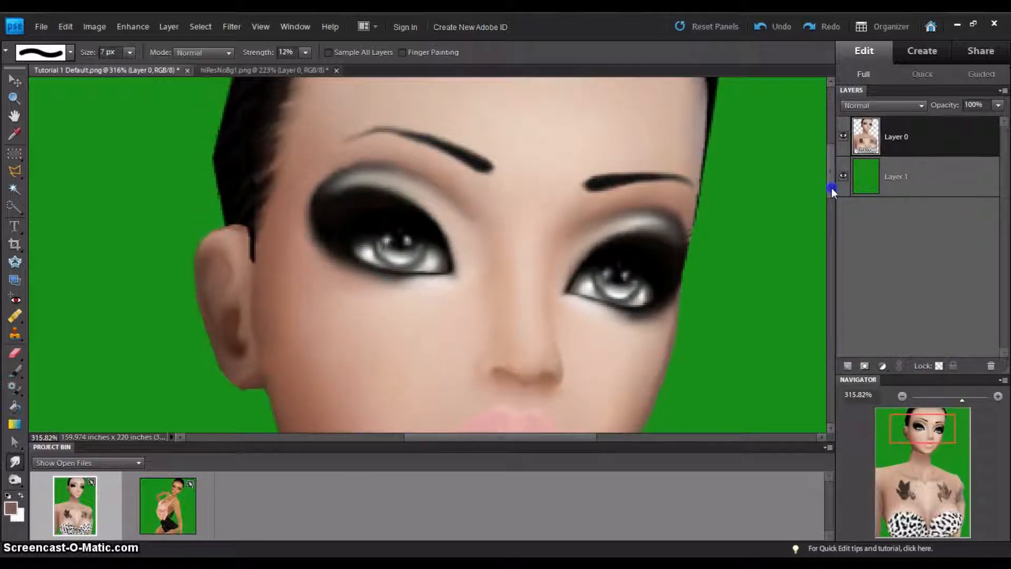
{"action": "left_click", "coordinate": [832, 187]}
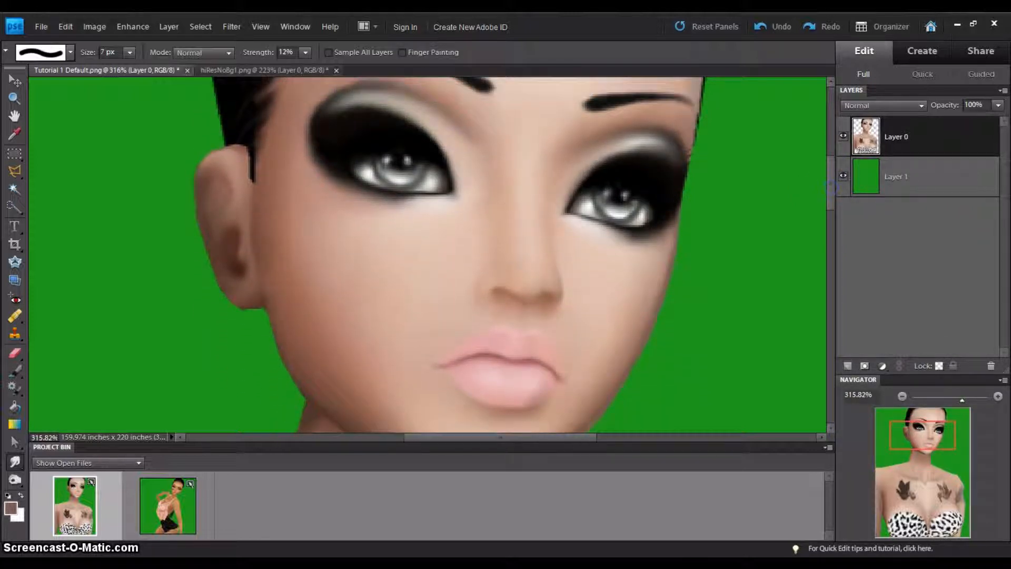
{"action": "left_click", "coordinate": [702, 149]}
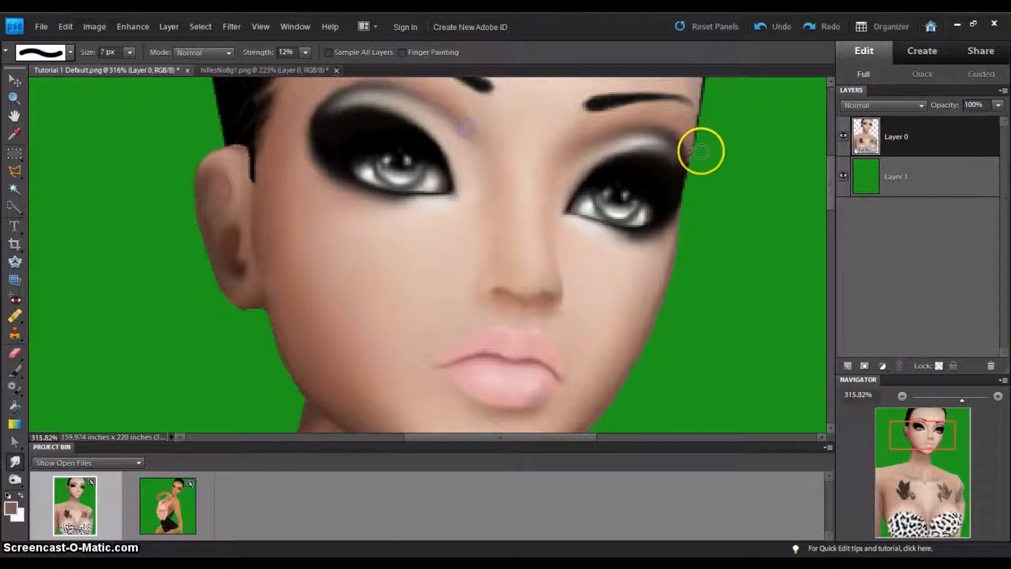
{"action": "left_click_drag", "start_coordinate": [559, 217], "coordinate": [552, 236]}
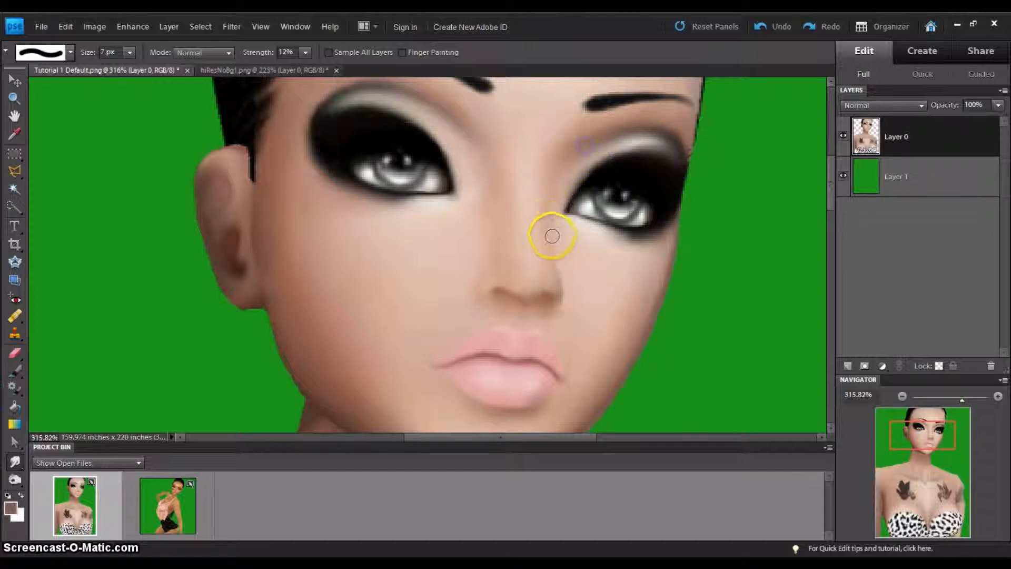